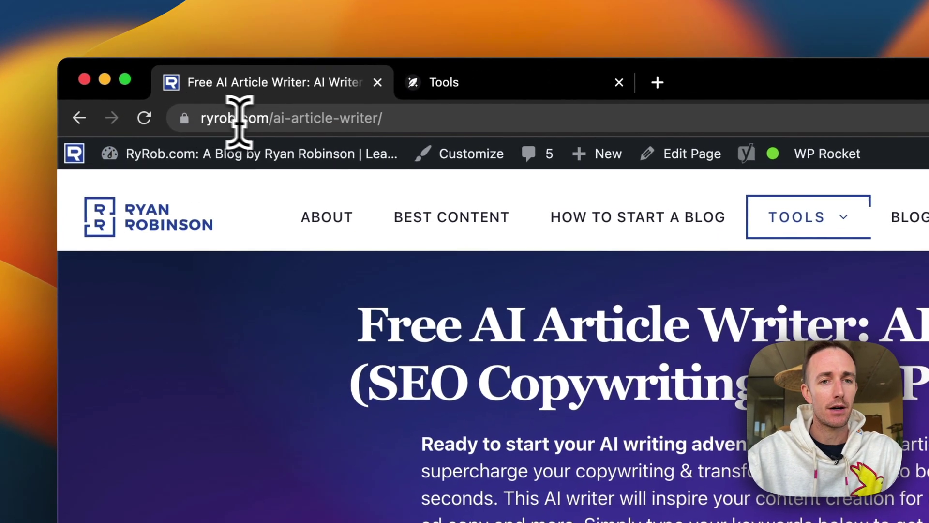
Highlight the ai-article-writer part of the page address and scroll down the tool page.
click(272, 120)
drag(272, 119, 375, 116)
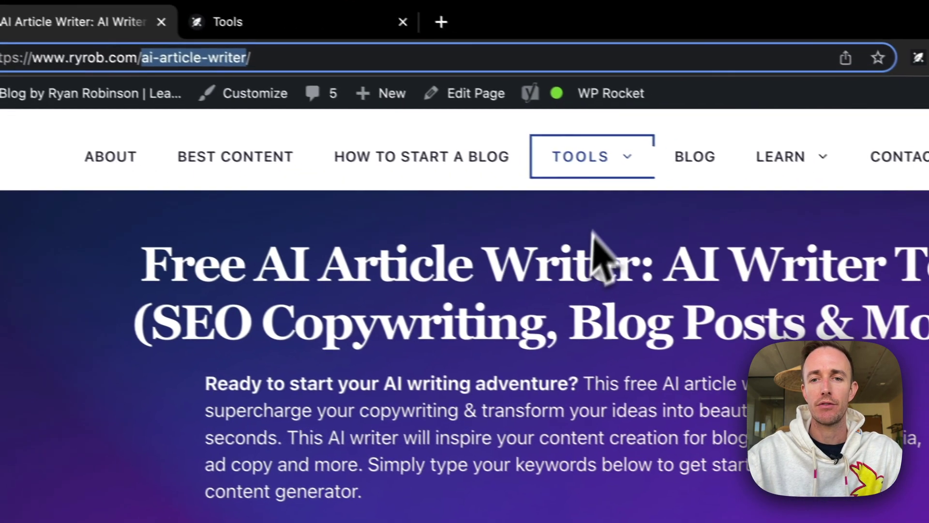
click(622, 170)
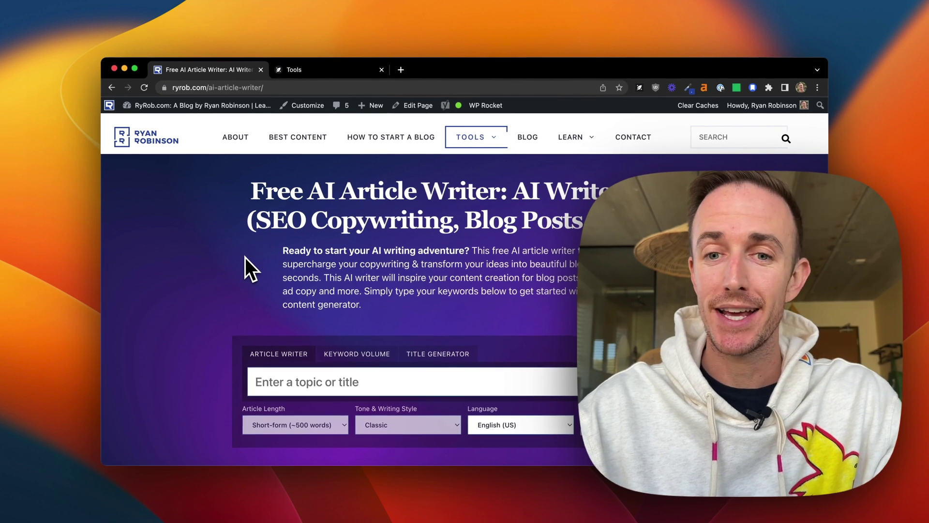
scroll(245, 257, down, 2)
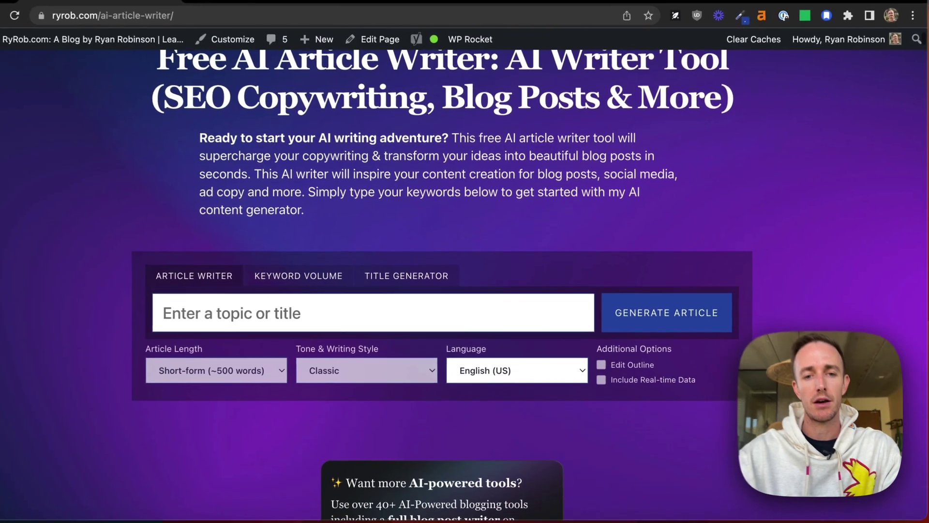
scroll(465, 290, down, 3)
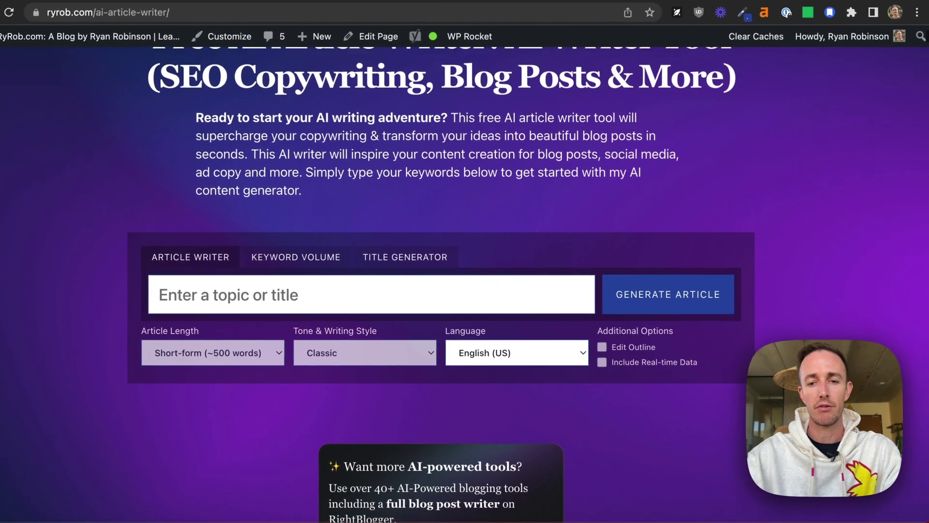
scroll(150, 256, down, 3)
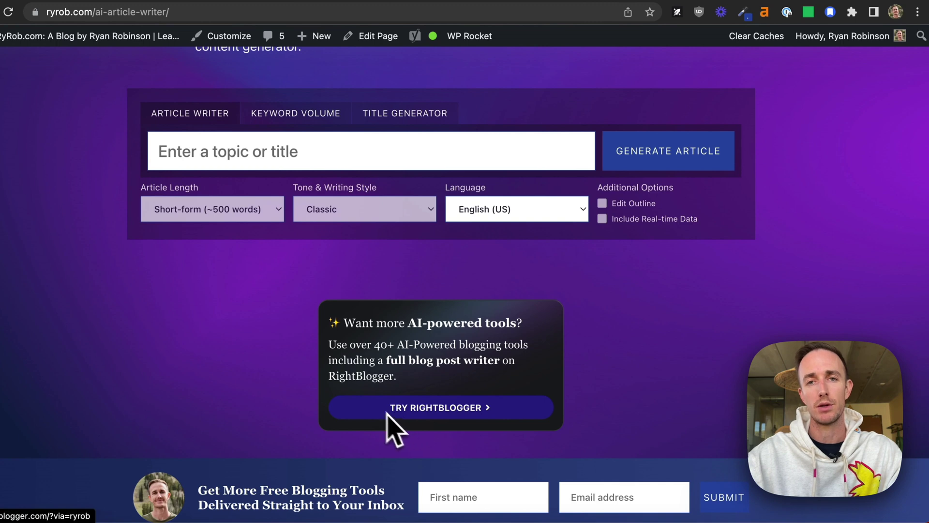
scroll(290, 395, up, 5)
scroll(290, 368, up, 2)
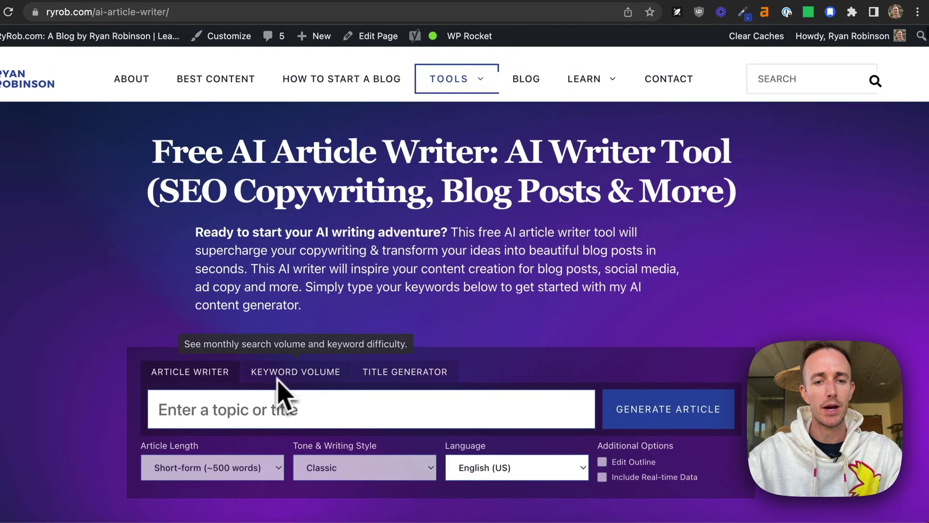
scroll(111, 433, down, 2)
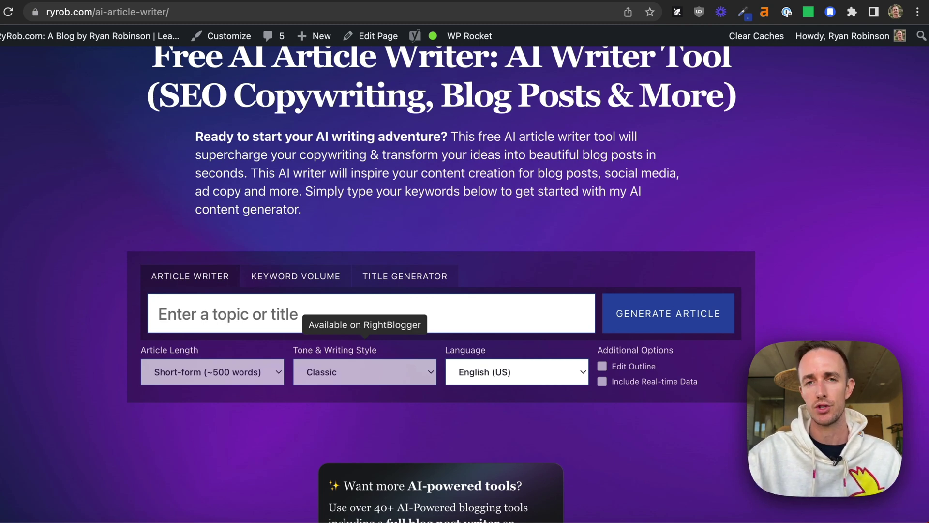
Keep English (US) as the language and enter the topic 'how to get a remote job'.
click(568, 369)
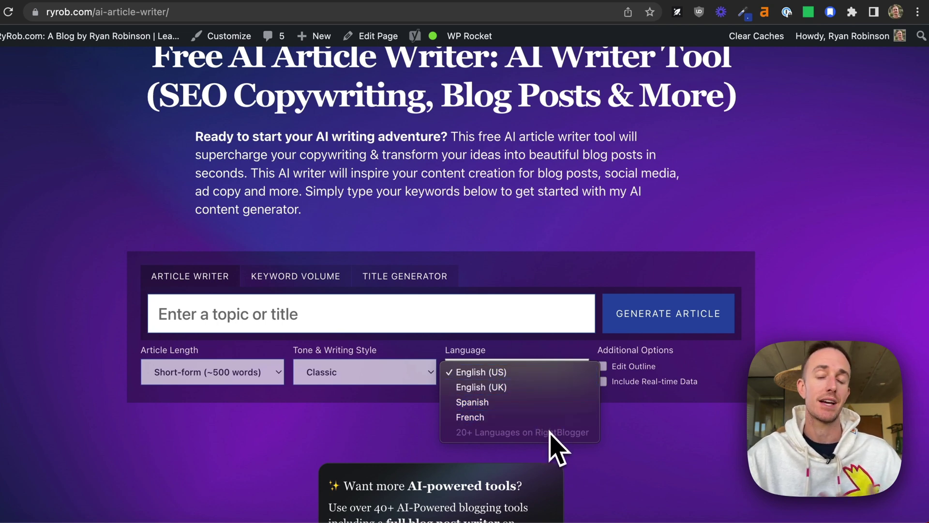
click(614, 248)
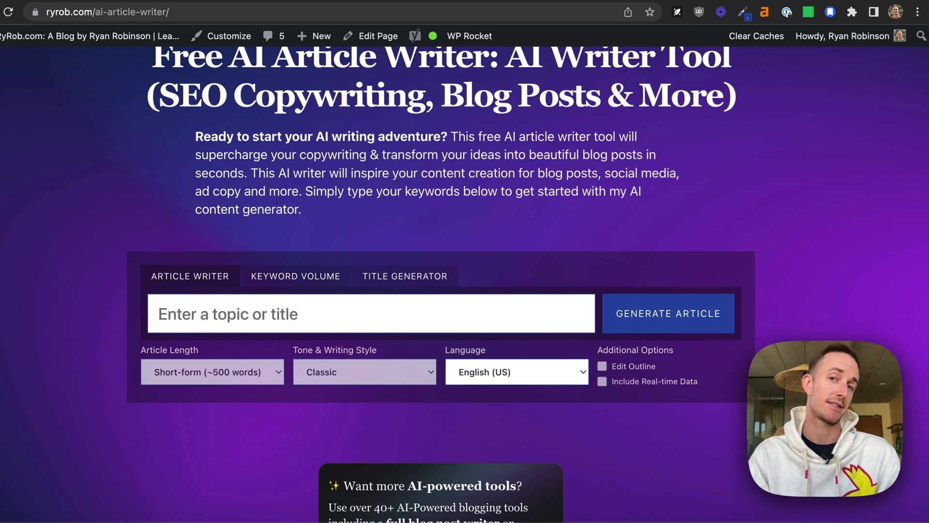
click(311, 318)
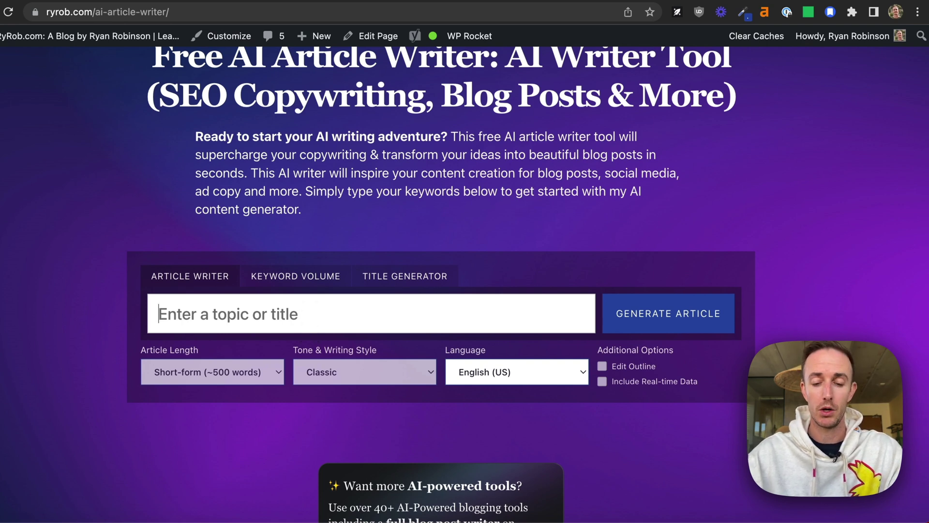
text(how )
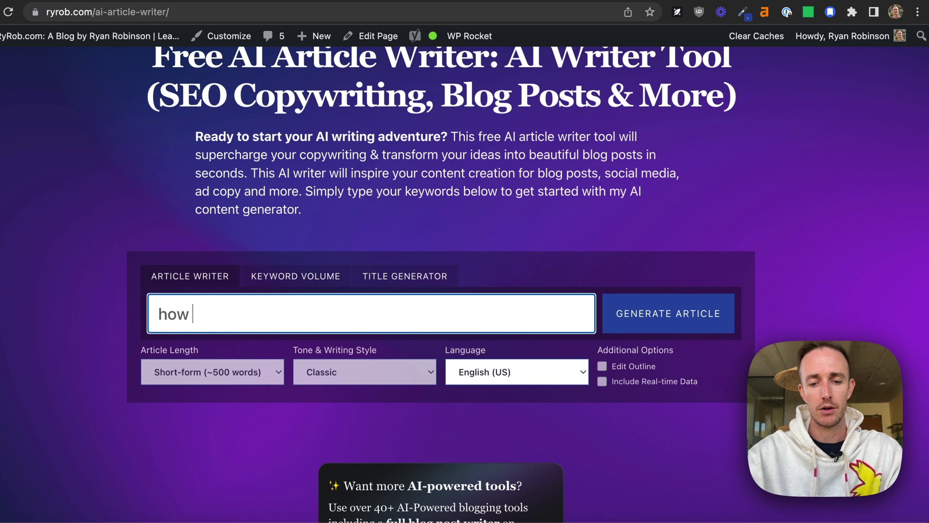
text(to get a remote job)
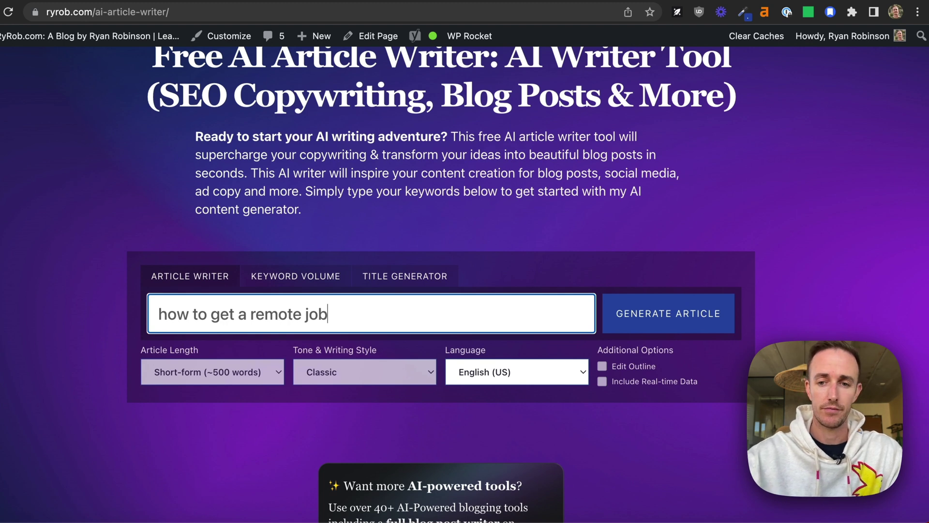
scroll(465, 291, down, 2)
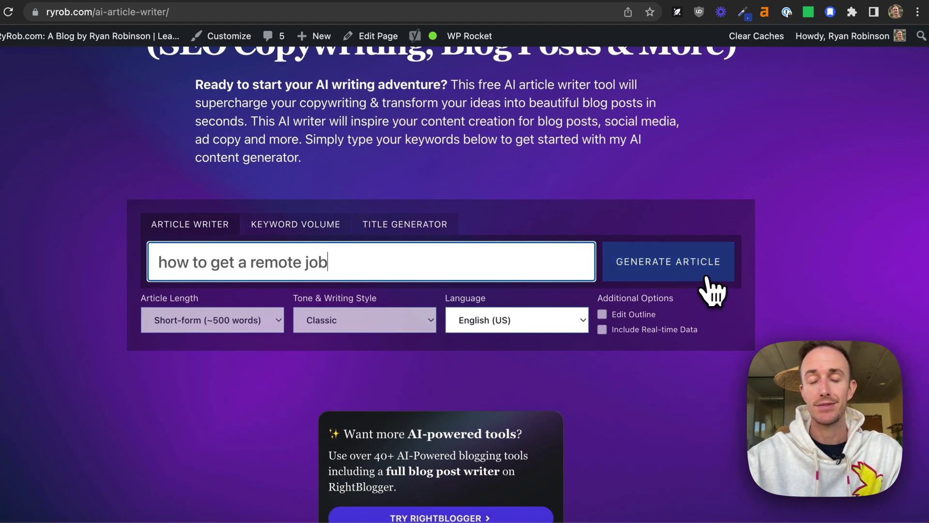
Generate the article and scroll down through its numbered sections.
click(711, 283)
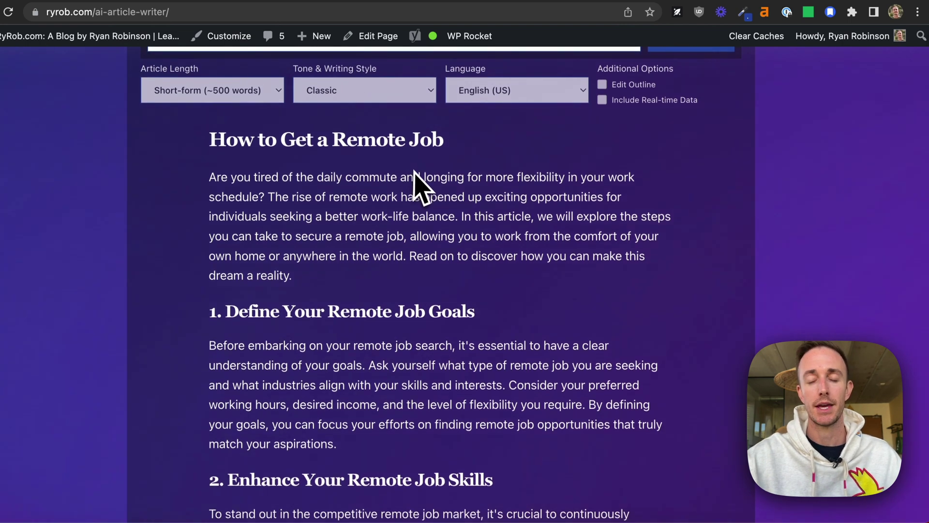
scroll(415, 184, down, 3)
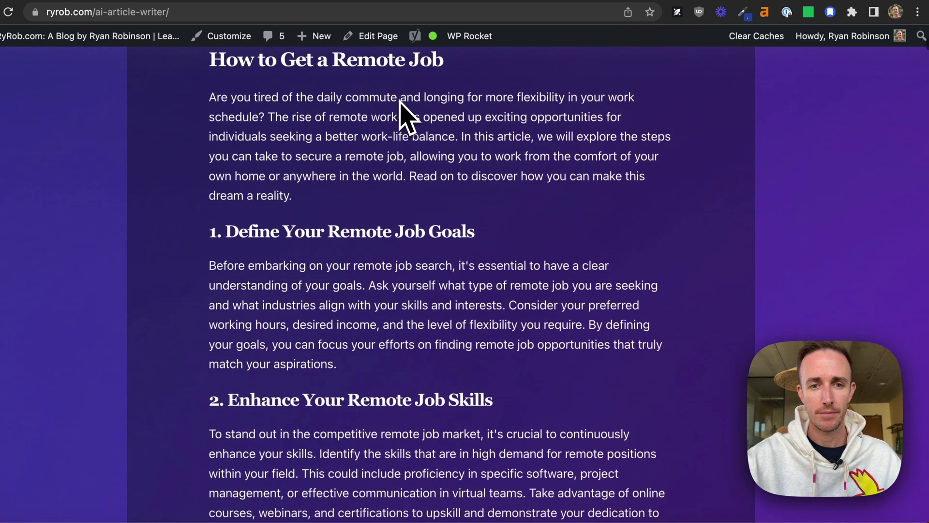
scroll(386, 189, down, 2)
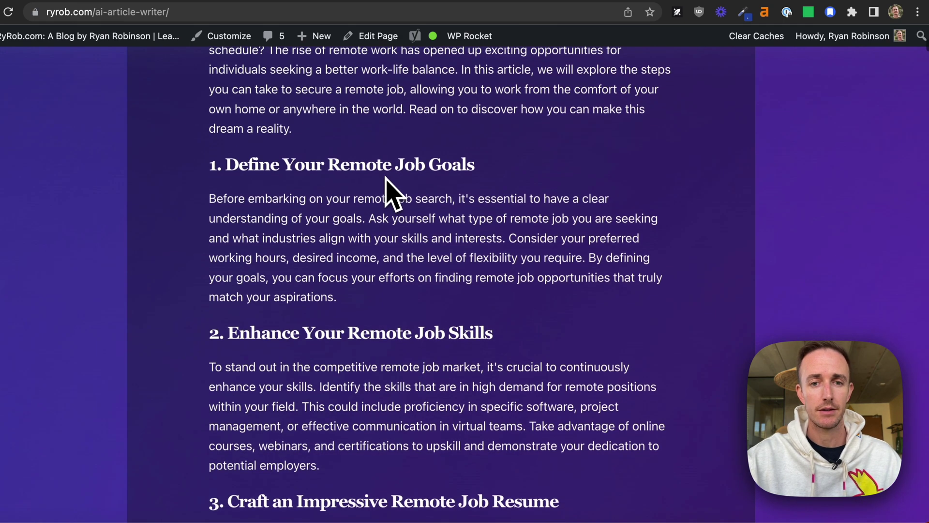
scroll(409, 174, down, 2)
scroll(463, 164, down, 2)
scroll(317, 199, down, 2)
scroll(322, 203, down, 2)
scroll(416, 259, down, 2)
scroll(415, 252, down, 2)
scroll(397, 228, down, 2)
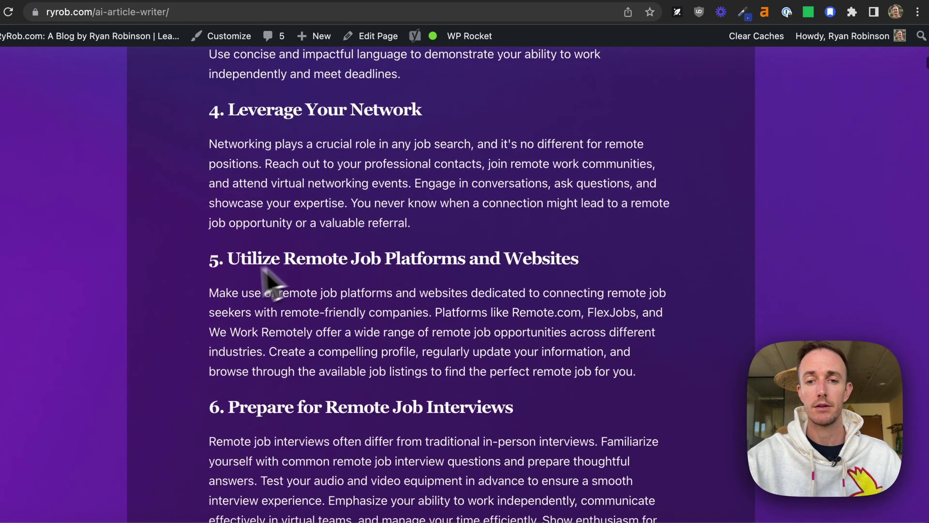
scroll(479, 304, down, 3)
scroll(307, 326, down, 4)
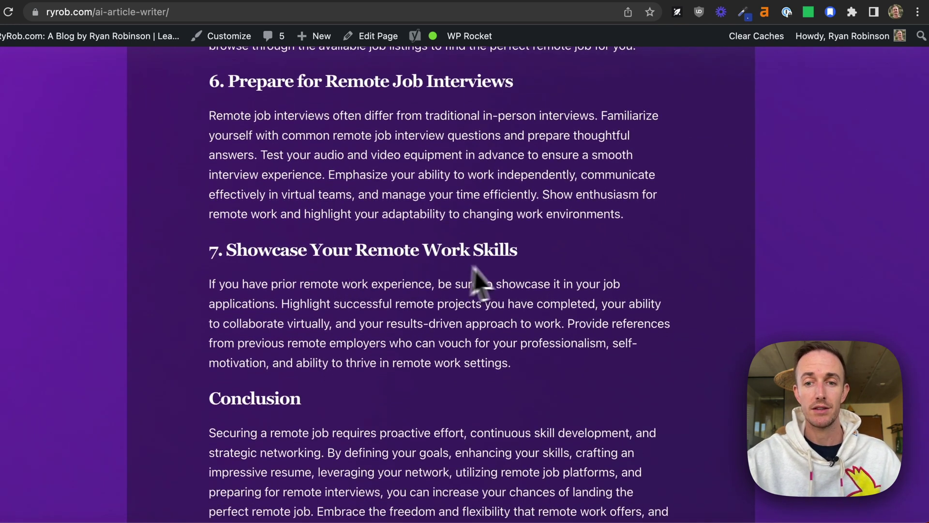
scroll(502, 272, down, 1)
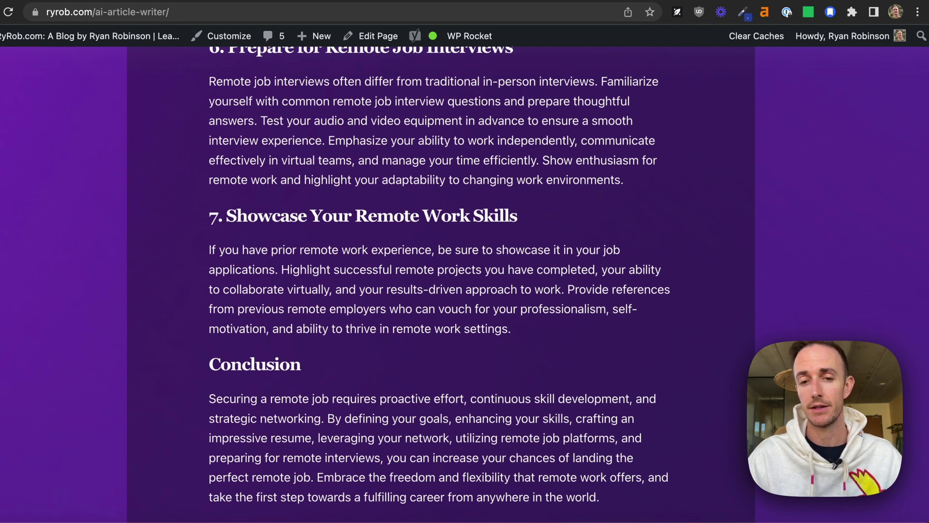
Highlight the Remote Work Skills and Remote Job Interviews headings, then scroll down to Copy Content.
drag(357, 215, 515, 220)
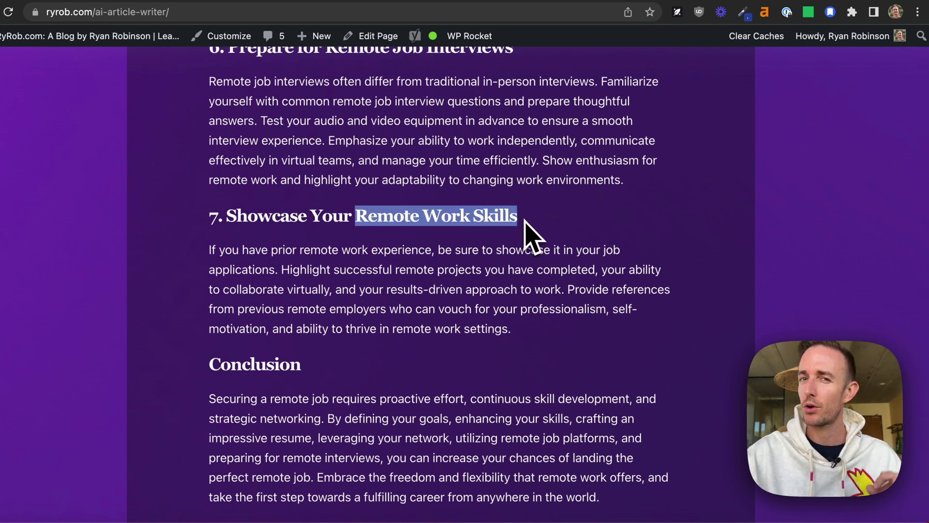
click(525, 220)
scroll(525, 220, up, 3)
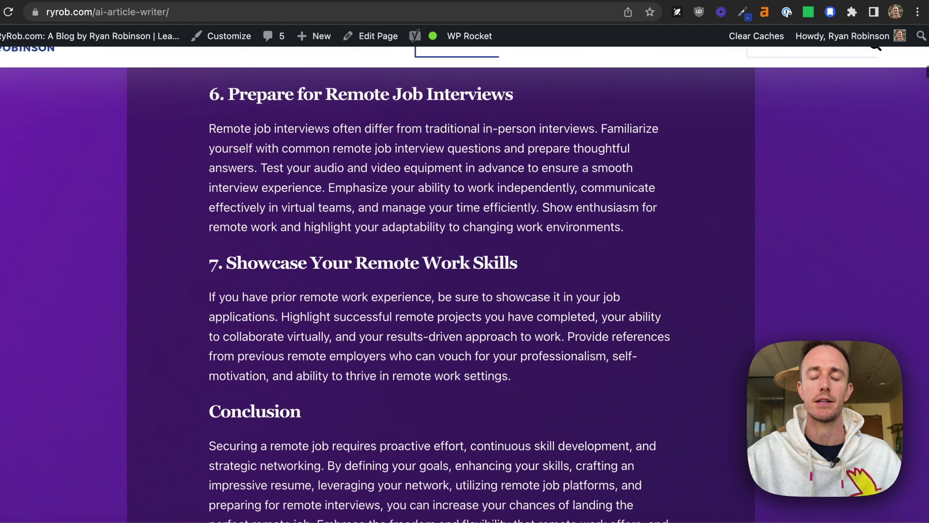
scroll(528, 228, up, 3)
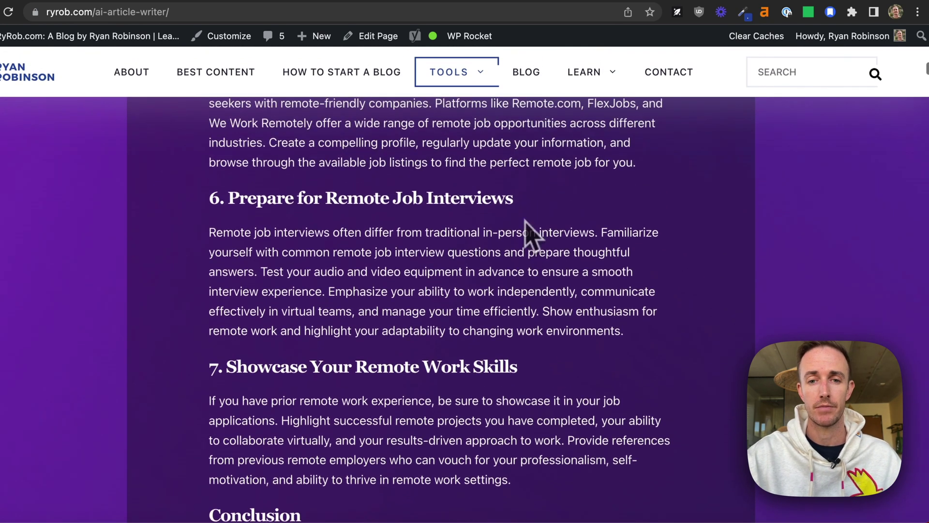
drag(323, 198, 516, 199)
click(518, 205)
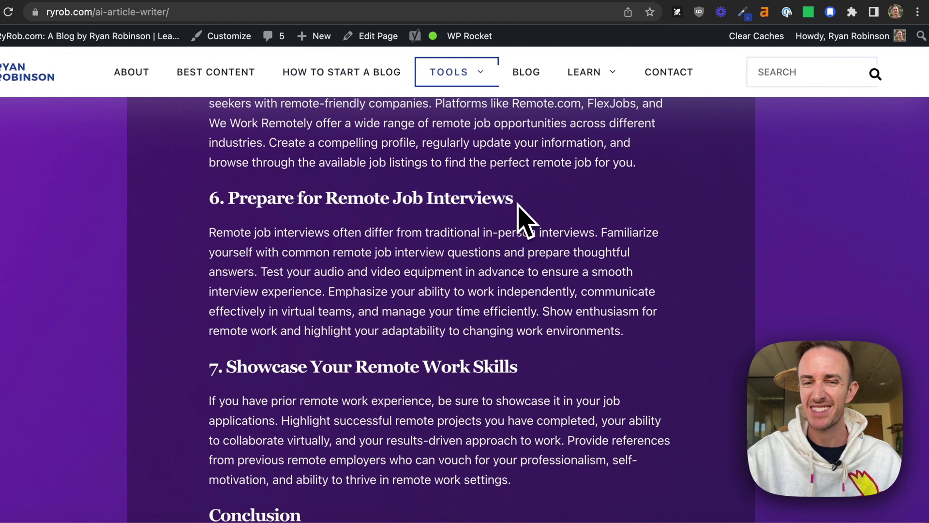
scroll(421, 259, up, 5)
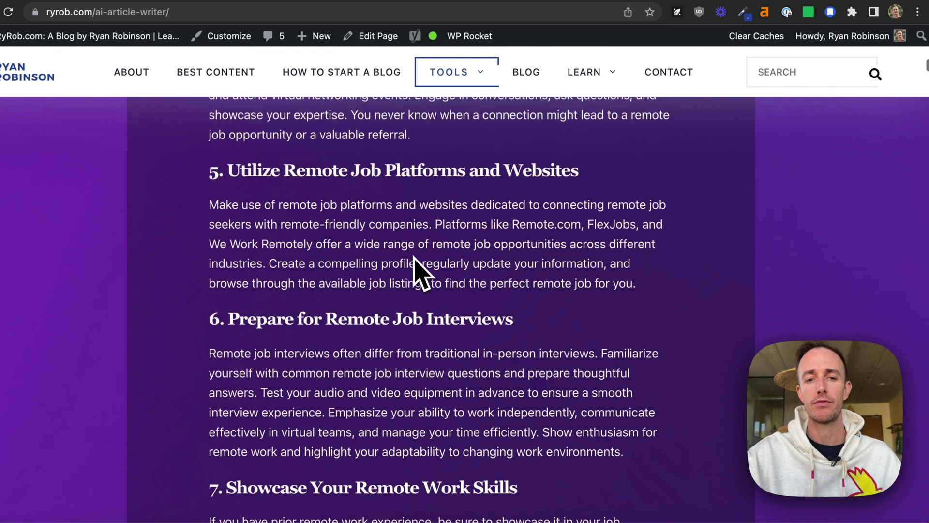
scroll(413, 257, down, 4)
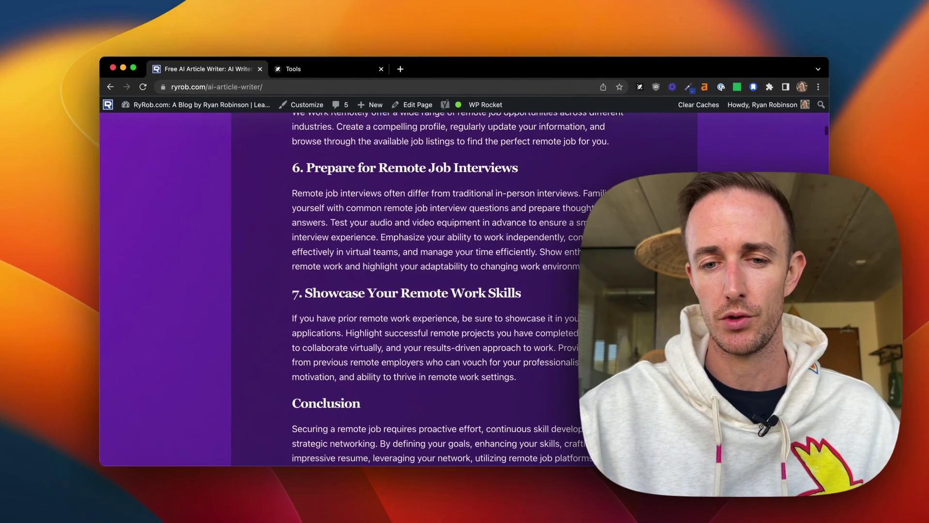
scroll(436, 291, down, 2)
scroll(435, 290, down, 3)
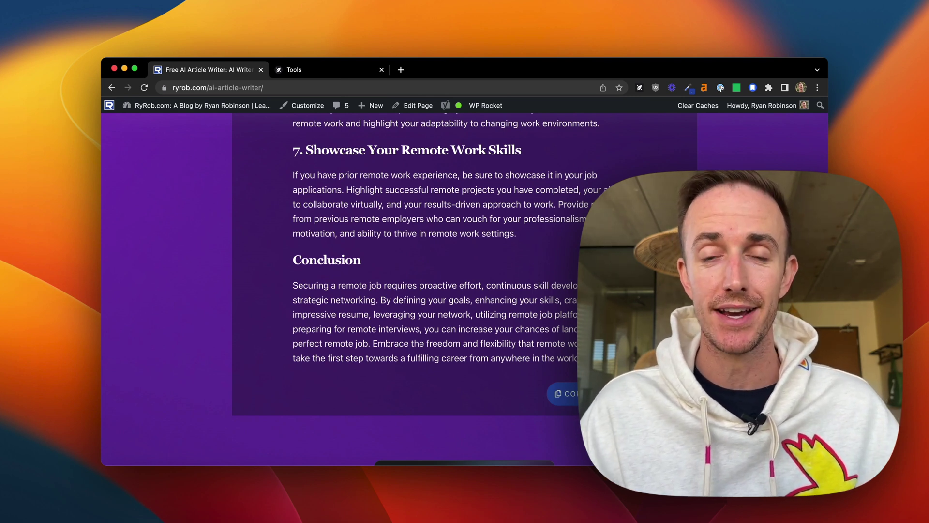
scroll(446, 276, down, 1)
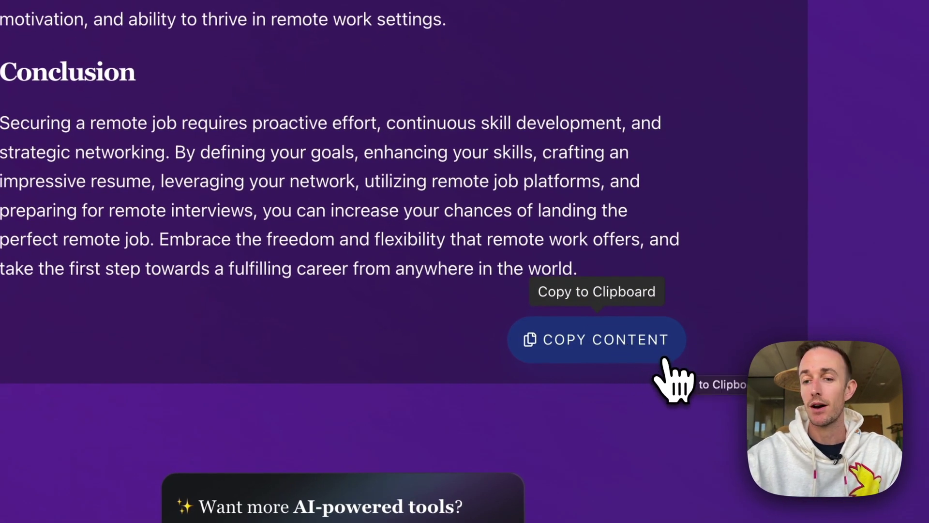
Copy the generated article and open the WordPress Dashboard in a new tab.
click(665, 359)
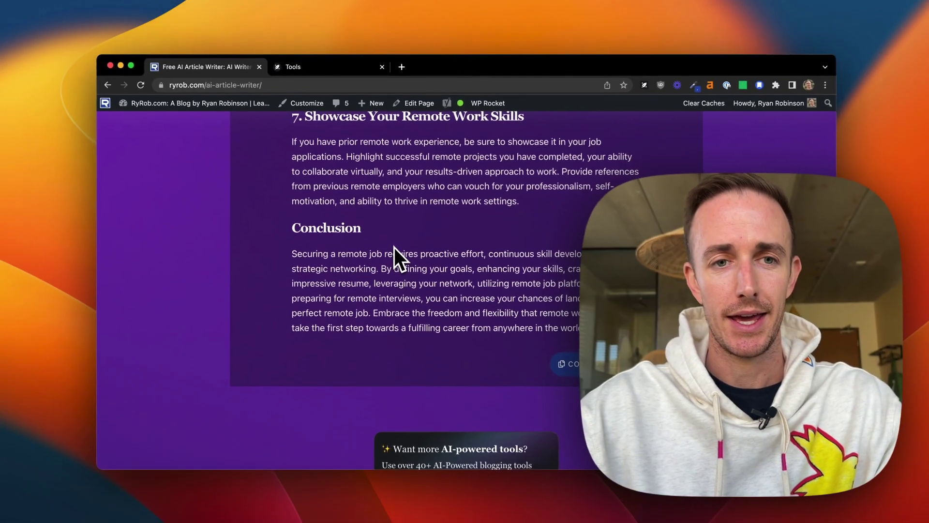
mouse_move(213, 106)
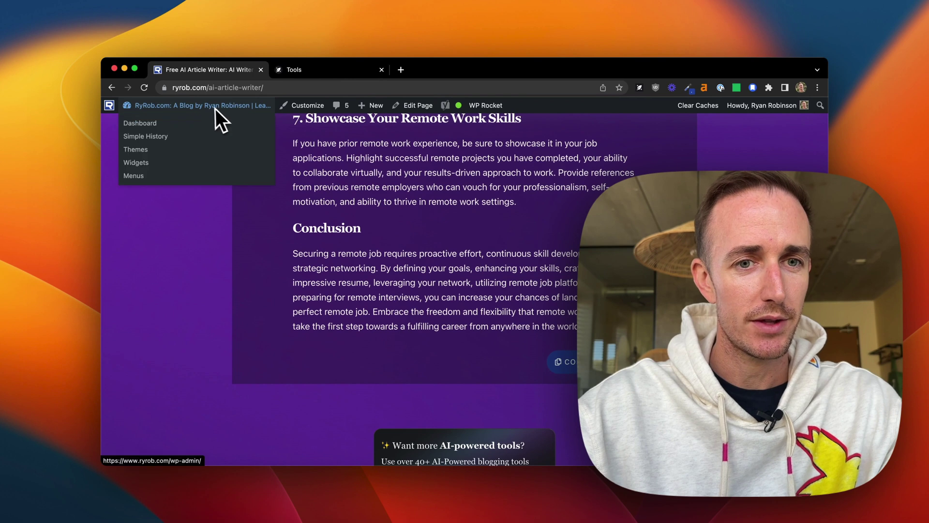
right_click(166, 123)
click(167, 126)
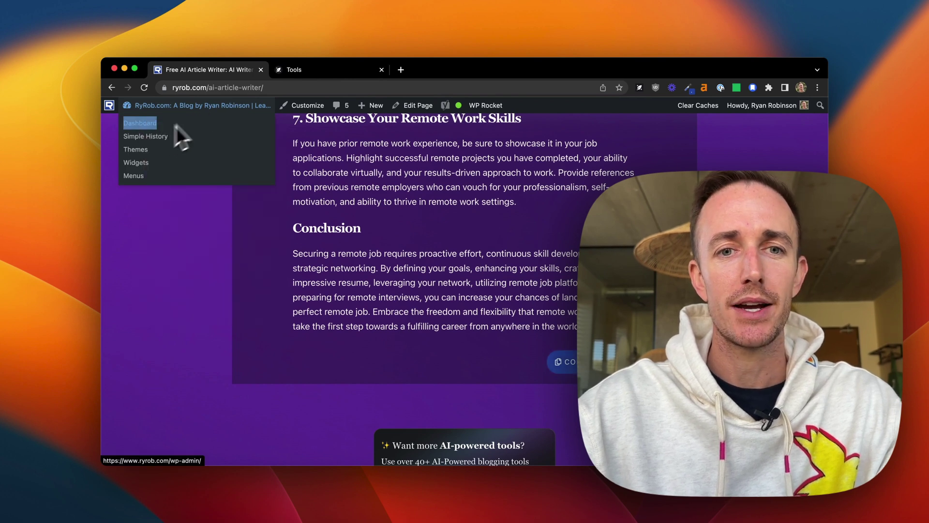
click(318, 73)
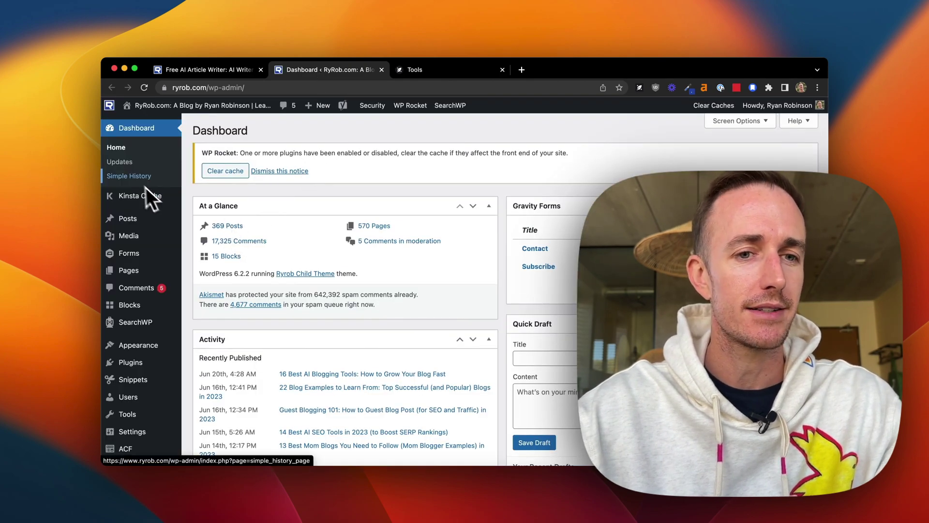
Create a new WordPress post and paste the copied article into its first block.
mouse_move(133, 224)
click(216, 238)
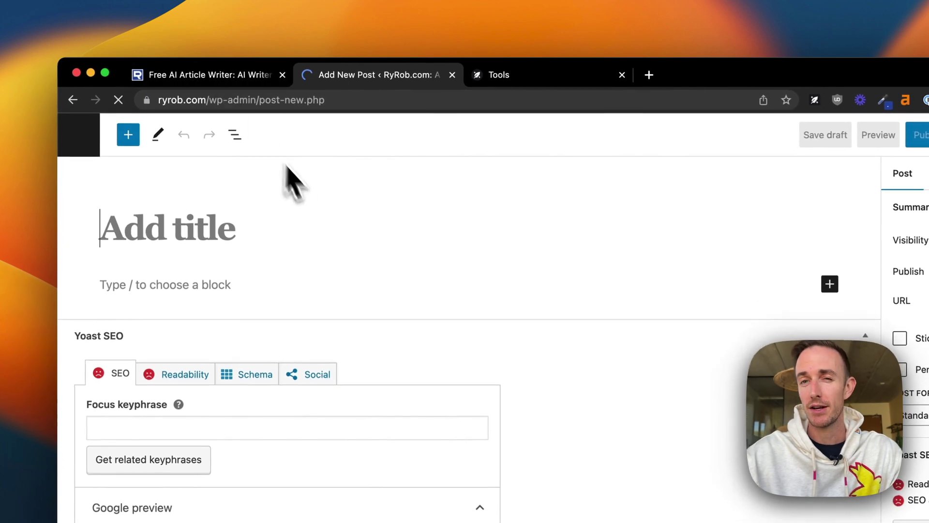
click(196, 285)
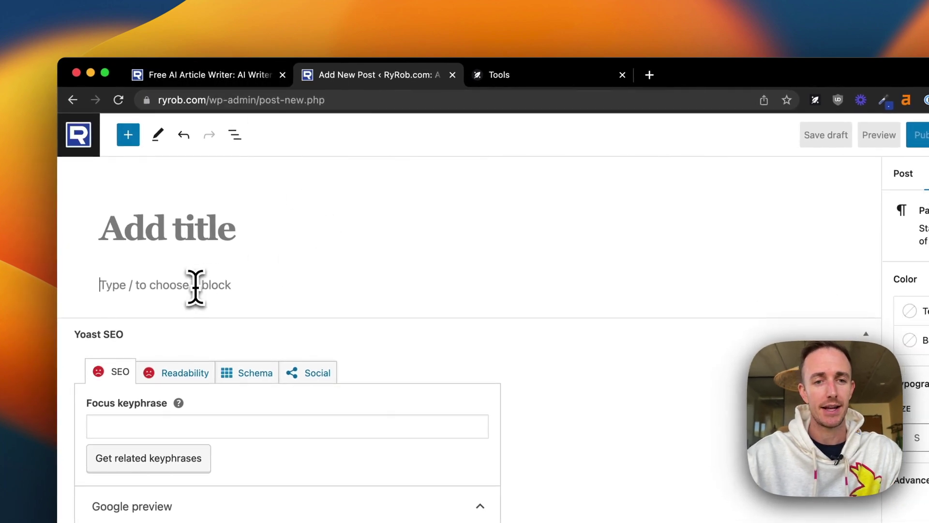
right_click(192, 282)
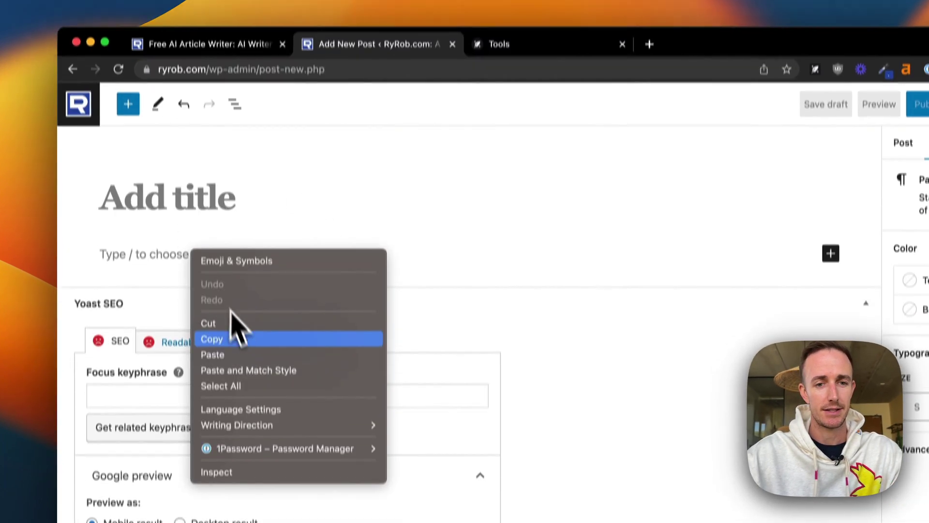
click(237, 324)
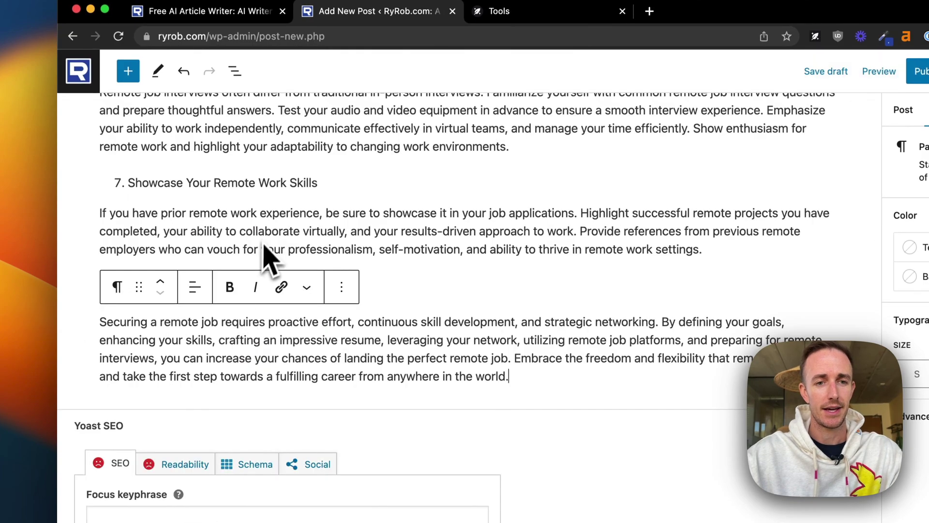
Move the 'How to Get a Remote Job' heading into the post title and delete the empty block.
scroll(265, 253, up, 5)
scroll(266, 254, up, 15)
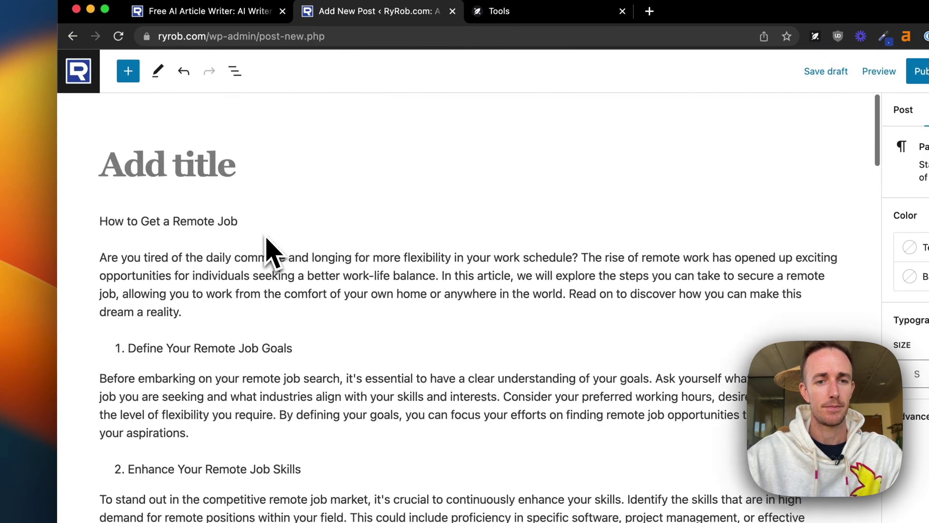
triple_click(218, 221)
key(ctrl+x)
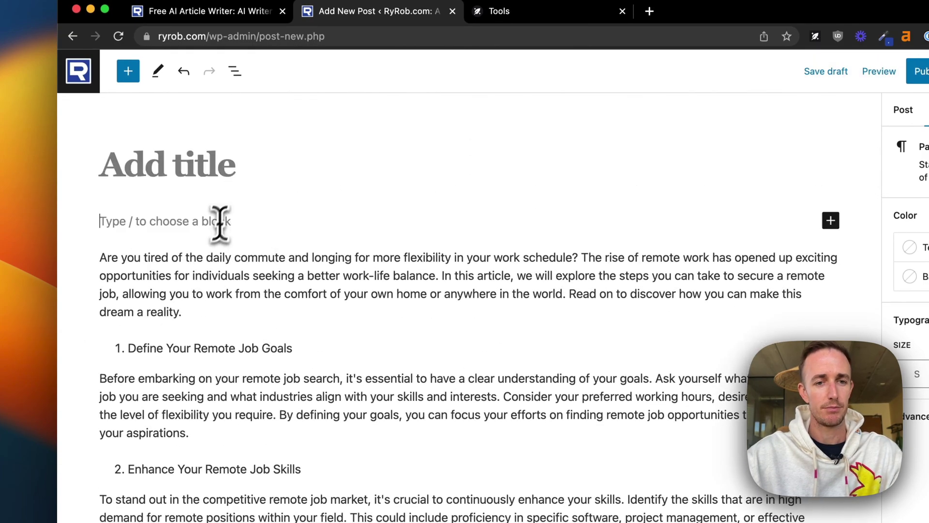
click(305, 174)
key(ctrl+v)
click(256, 216)
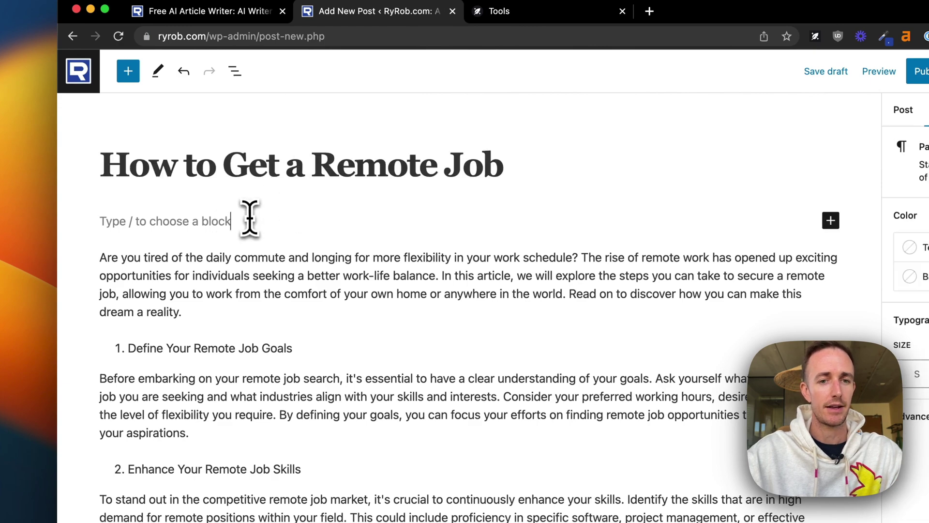
key(BackSpace)
click(311, 257)
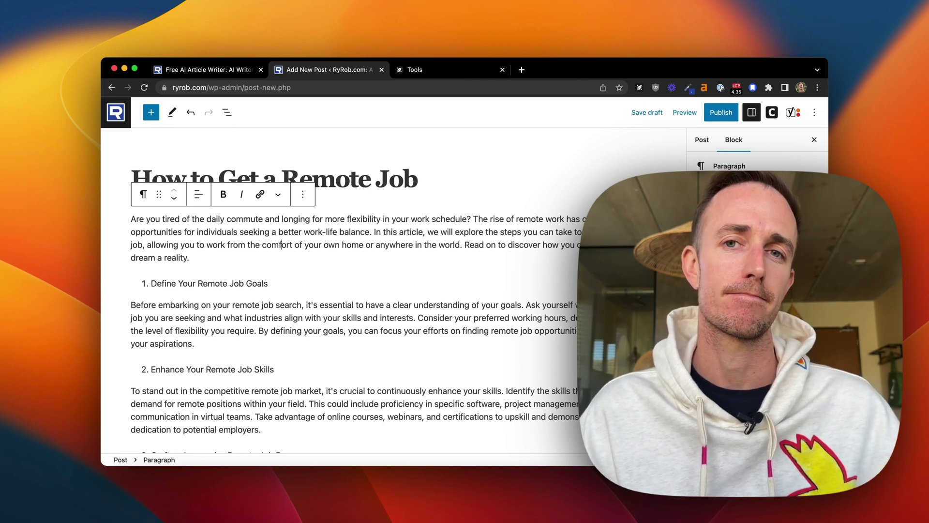
Back on the Free AI Article Writer tab, copy the keyword 'how to get a remote job'.
click(228, 71)
scroll(277, 208, up, 10)
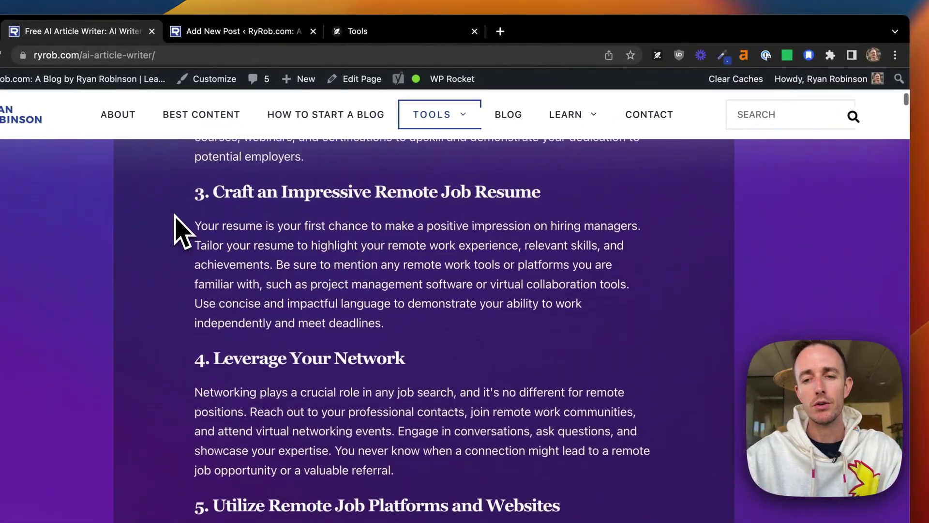
scroll(180, 230, up, 15)
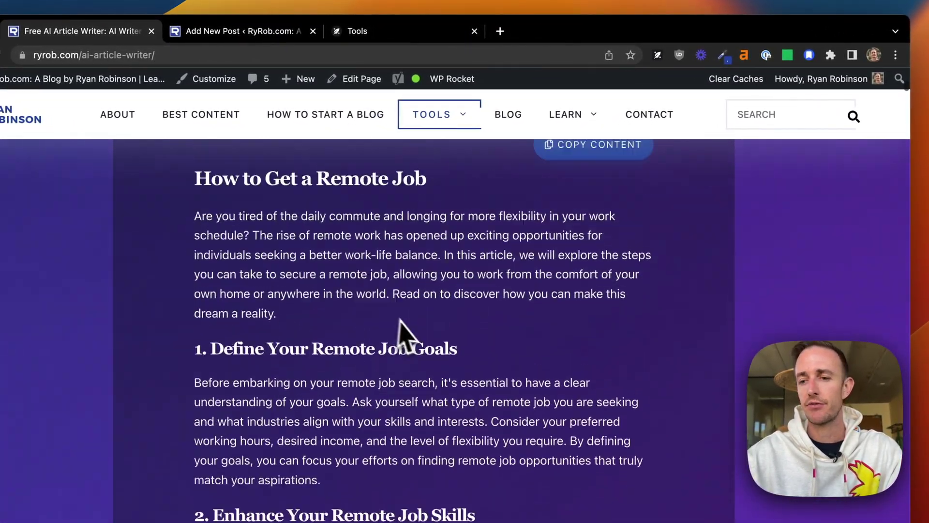
scroll(410, 329, up, 5)
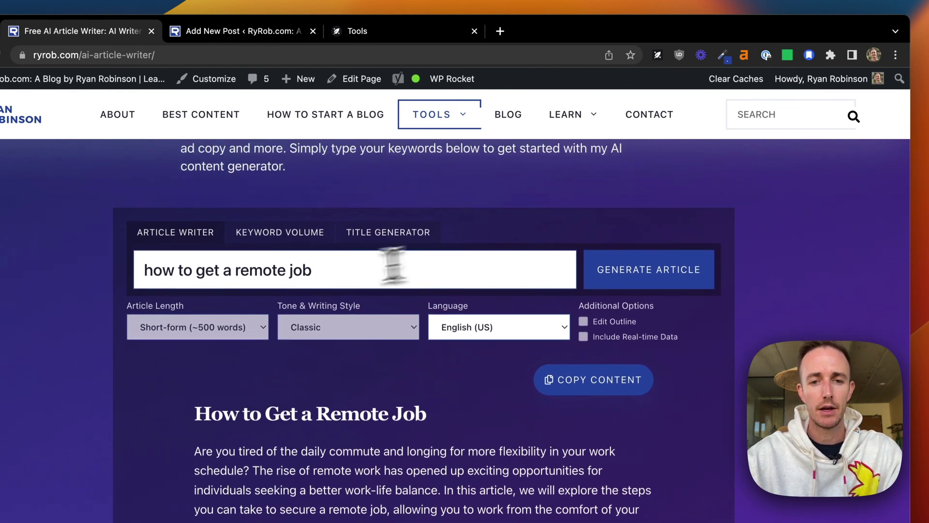
triple_click(310, 275)
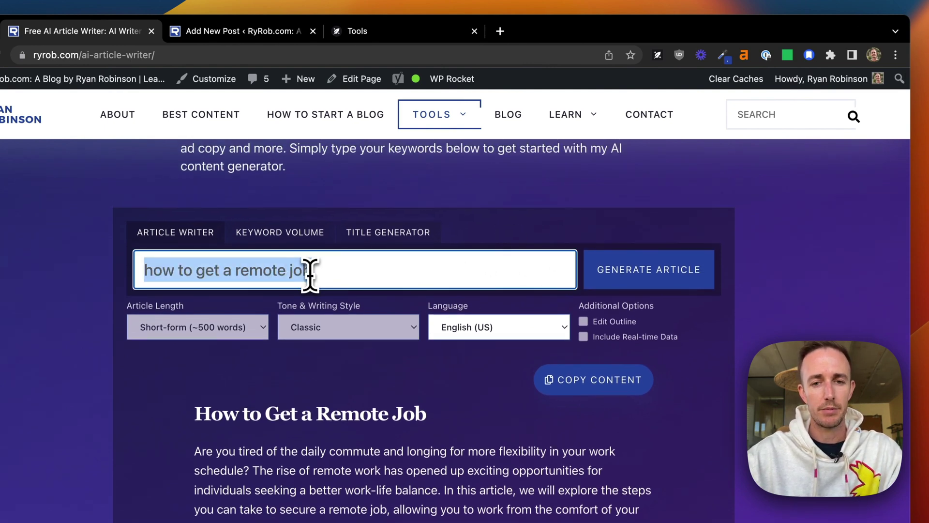
right_click(310, 275)
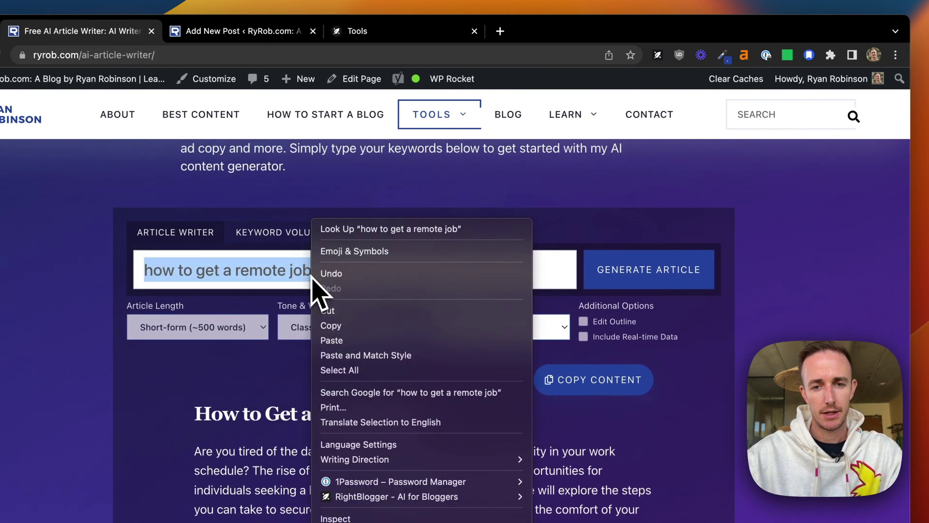
click(356, 325)
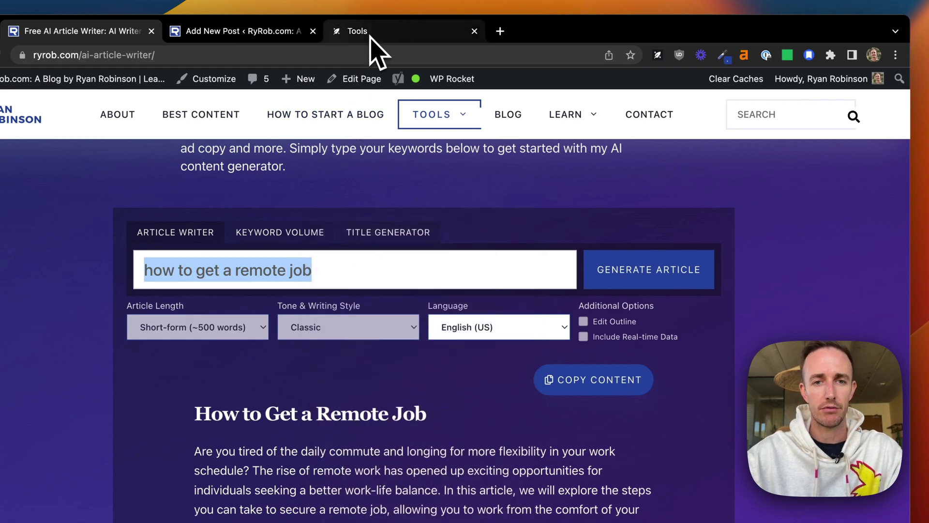
Load rightblogger.com in a new tab and go to its Tools page.
key(super+t)
text(rightbl)
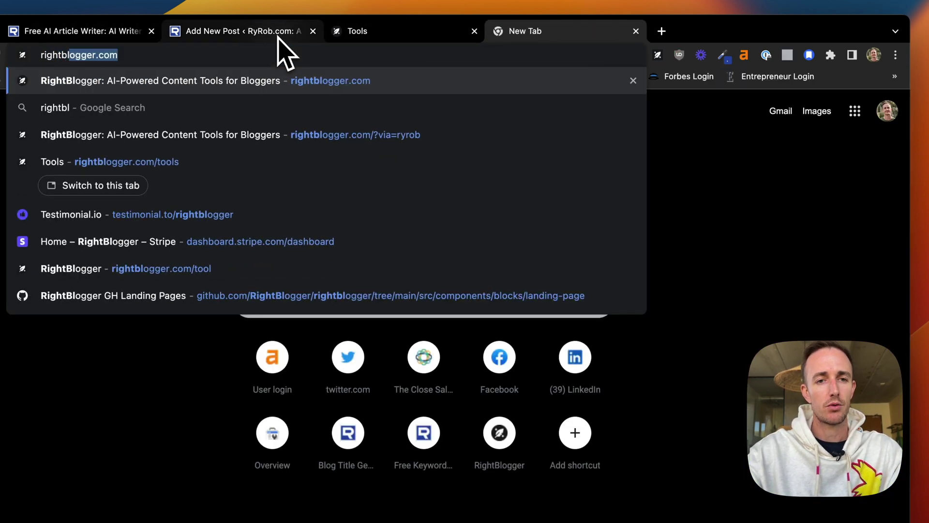
key(Down)
key(Down)
key(Return)
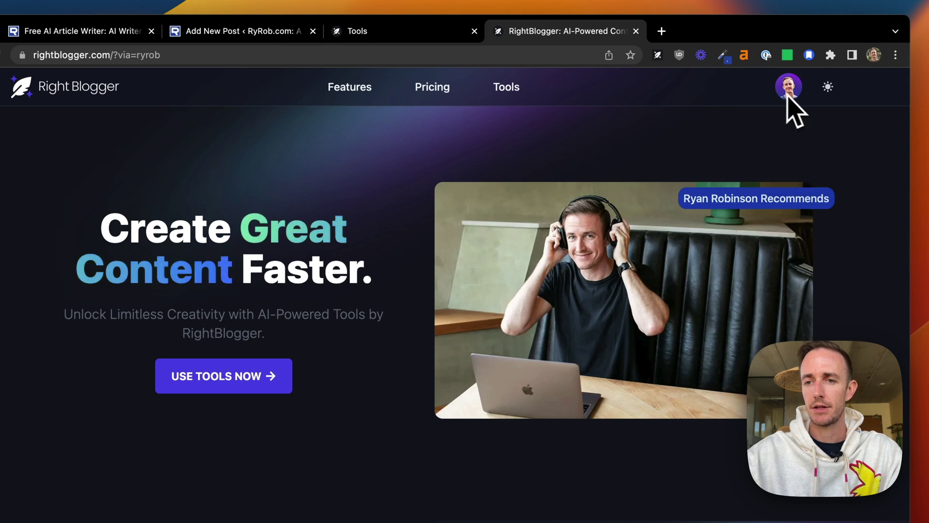
mouse_move(792, 96)
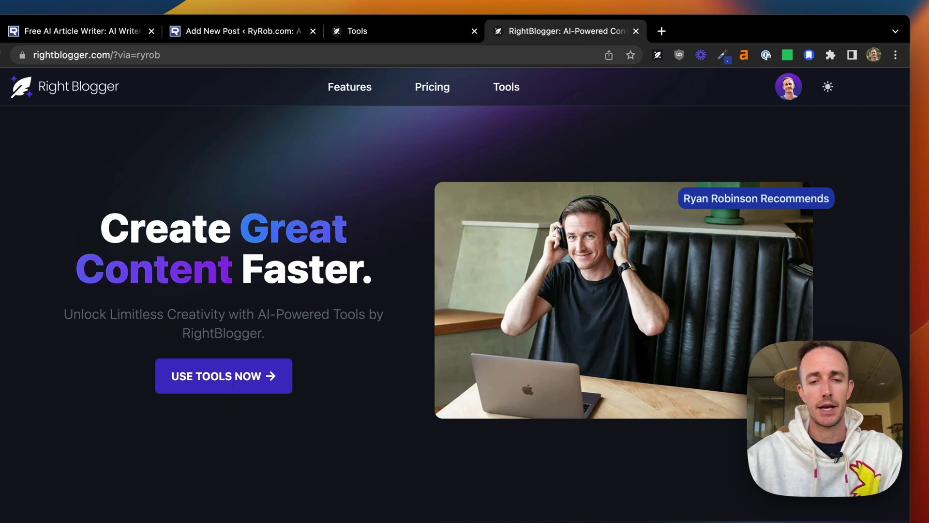
click(232, 388)
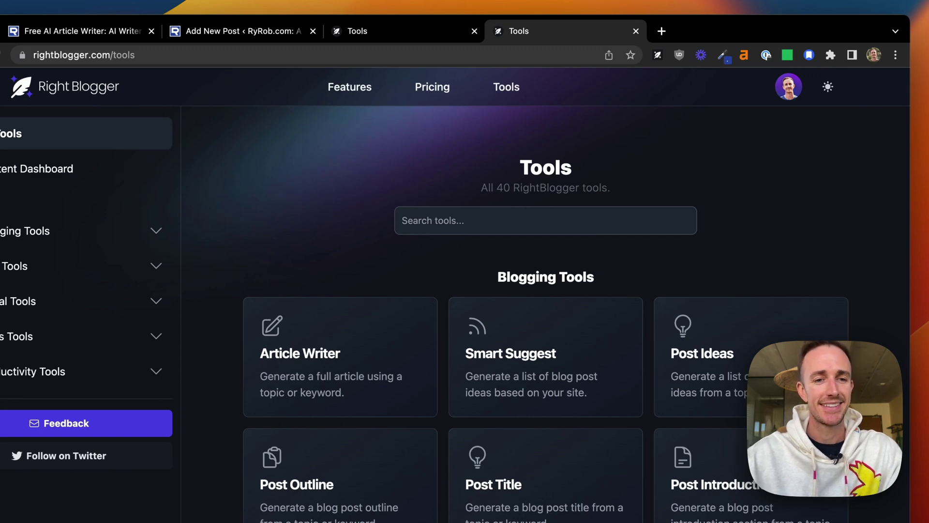
Open the Article Writer tool and paste 'how to get a remote job' into Topic/Keyword.
scroll(202, 281, down, 2)
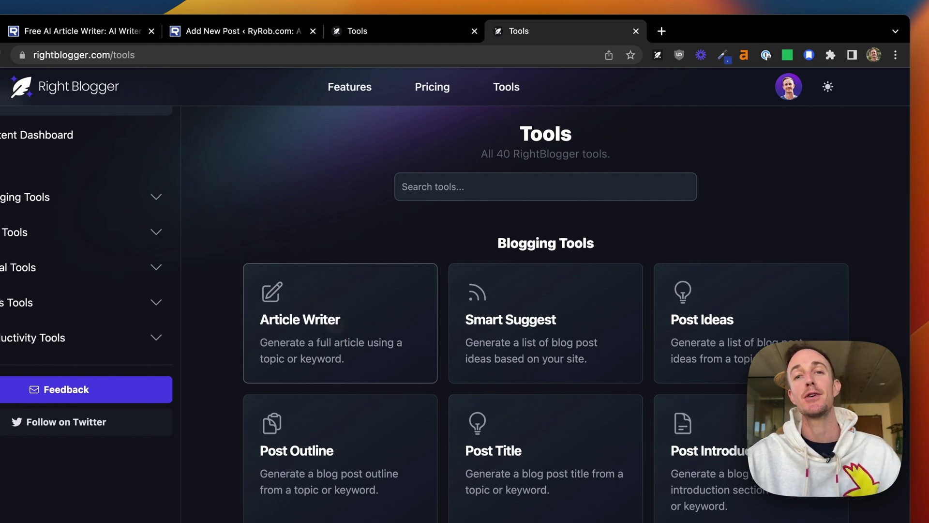
click(414, 353)
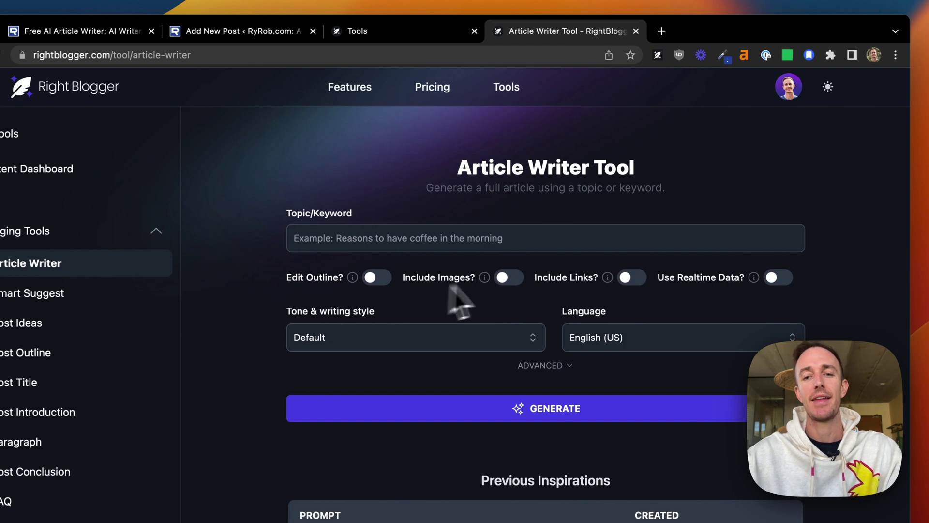
click(524, 243)
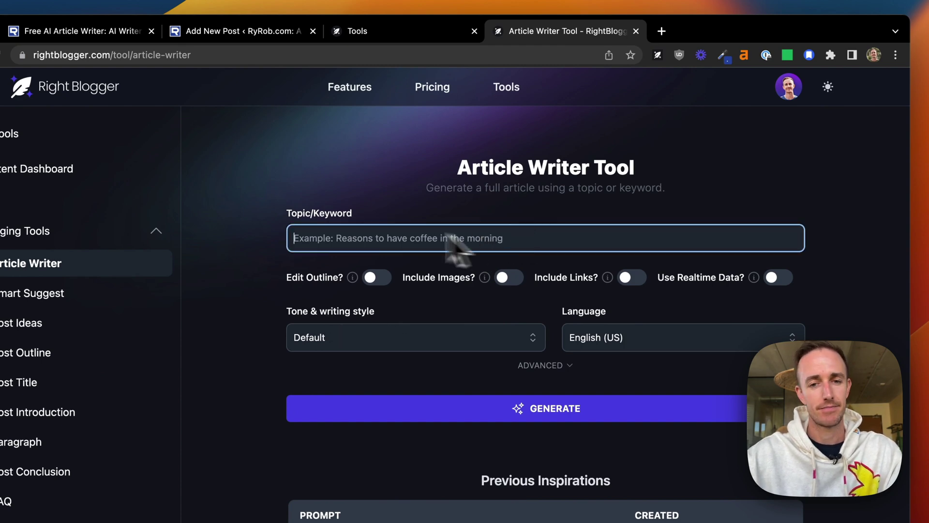
right_click(320, 238)
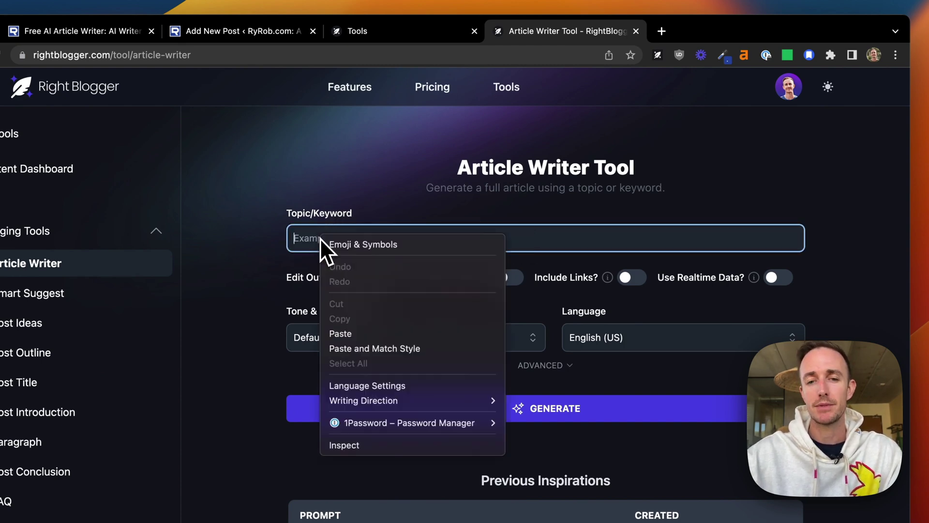
click(367, 334)
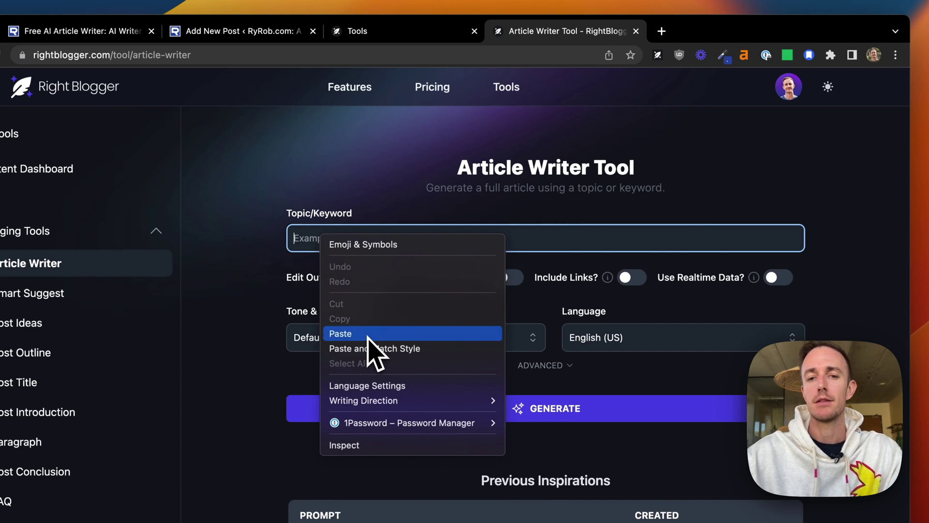
Switch on the Edit Outline toggle.
scroll(411, 257, down, 2)
scroll(410, 257, up, 2)
scroll(410, 257, down, 2)
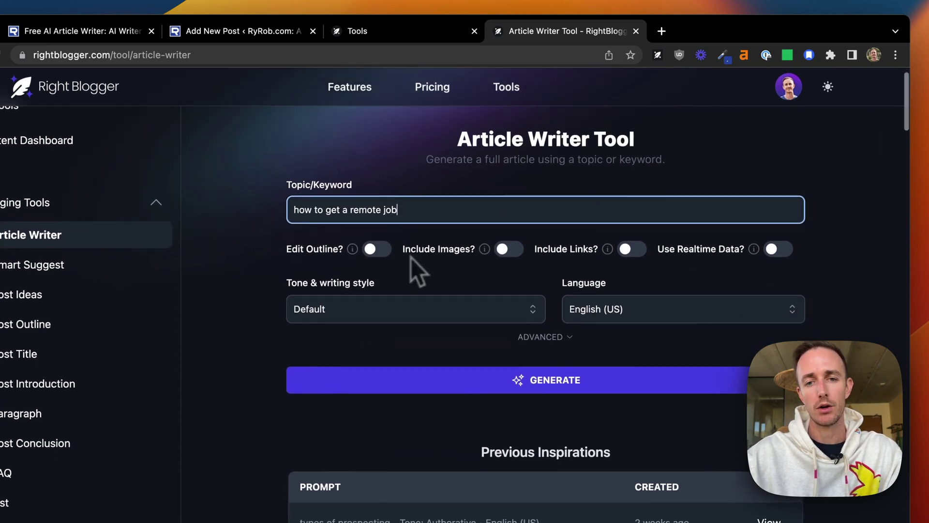
scroll(411, 257, down, 1)
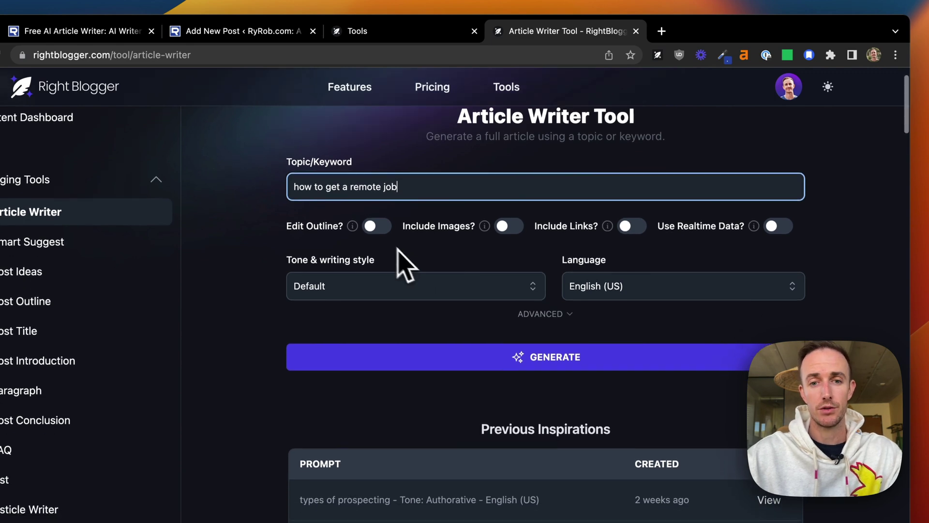
click(375, 226)
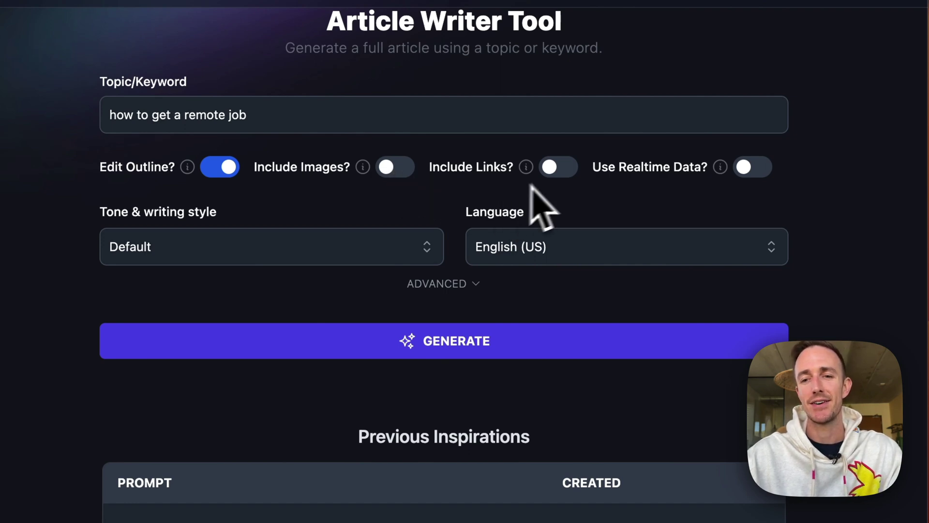
Leave Include Images, Include Links and Use Realtime Data off, with Default tone and English (US).
mouse_move(527, 168)
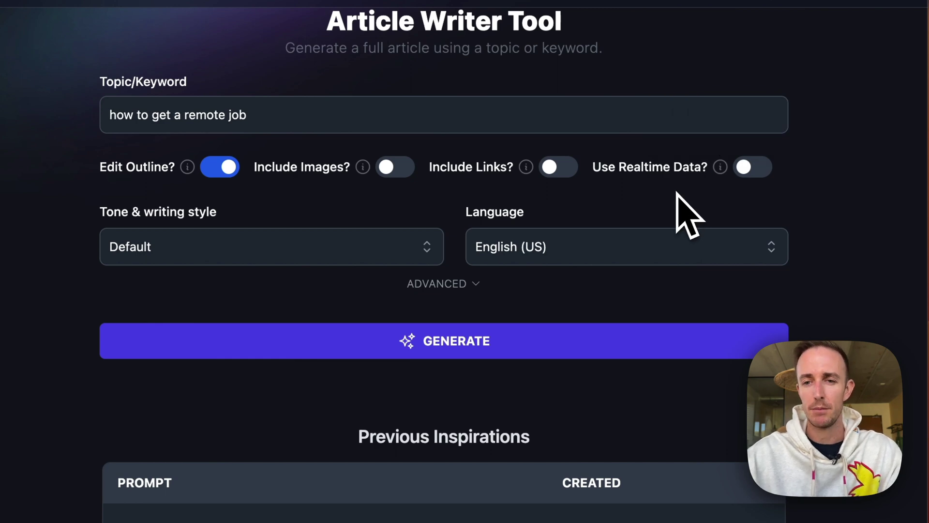
Keep English (US) as the language and set the tone to Creative.
click(544, 248)
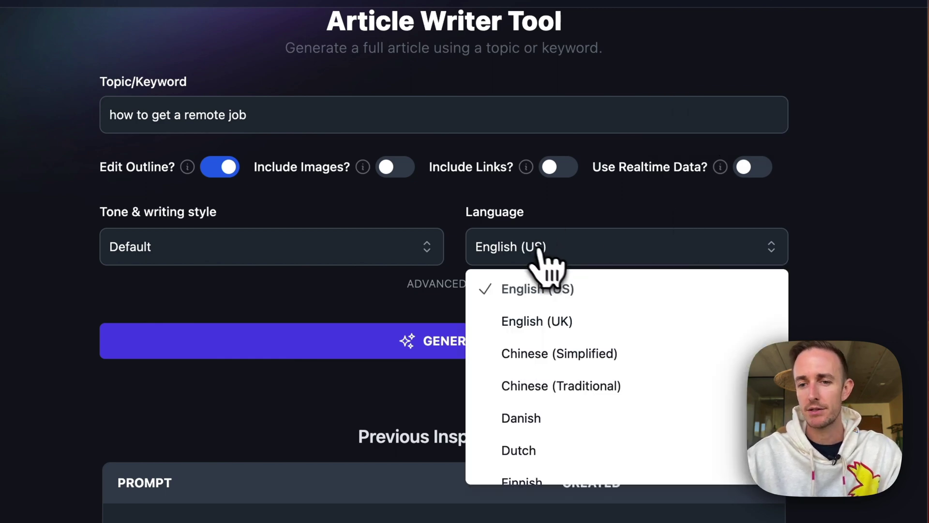
scroll(614, 308, down, 10)
scroll(614, 307, up, 10)
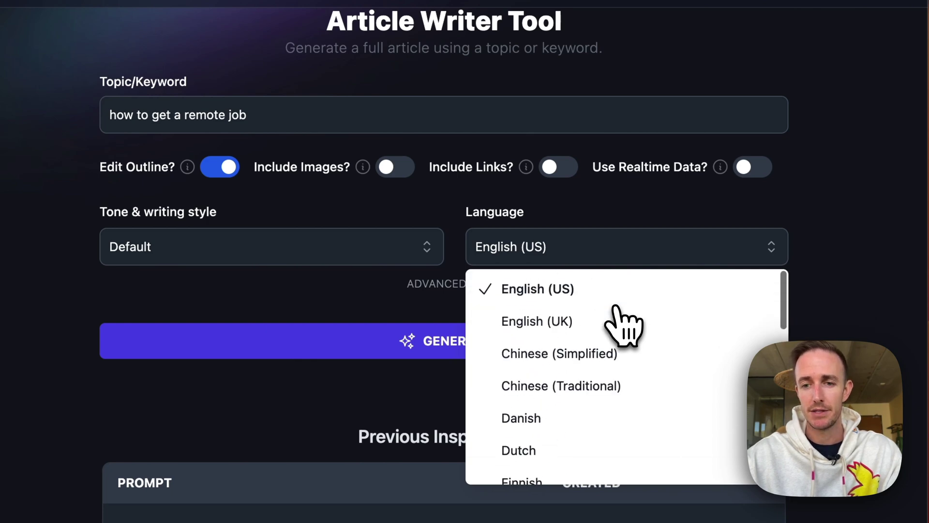
click(848, 226)
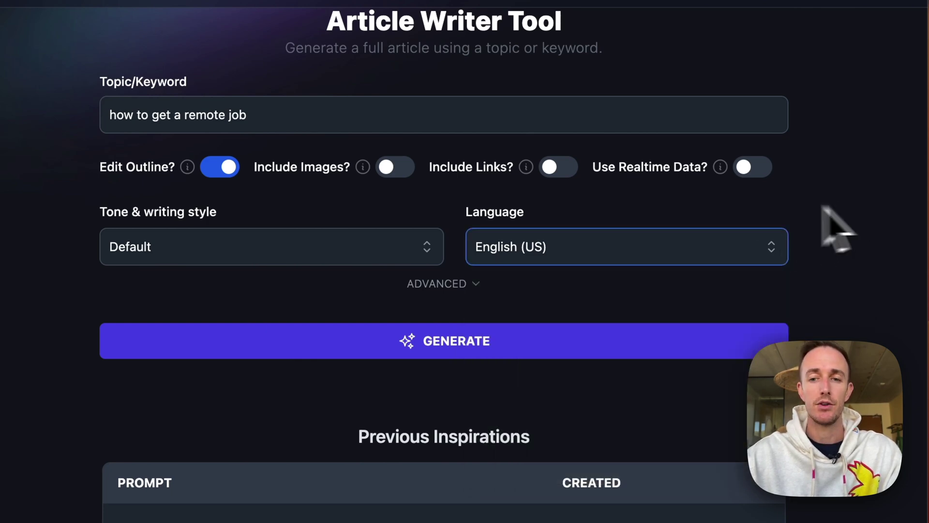
click(312, 257)
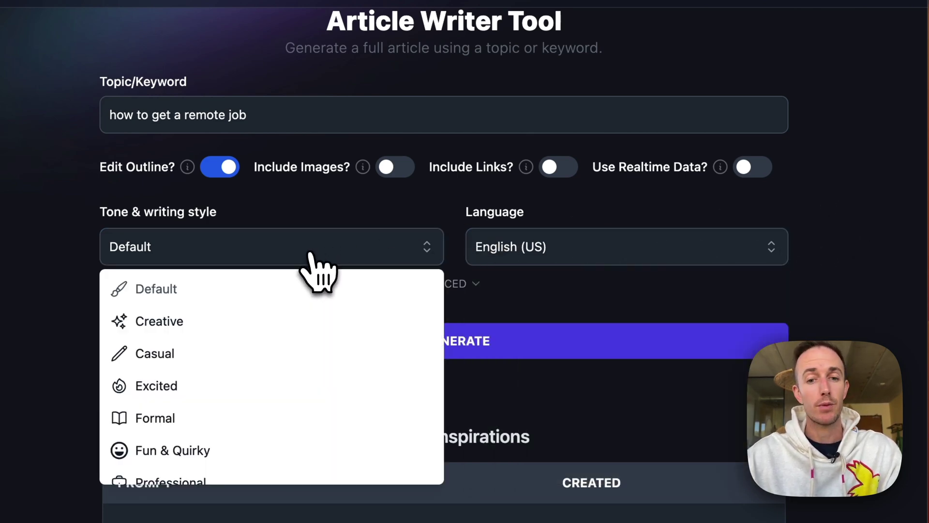
click(191, 327)
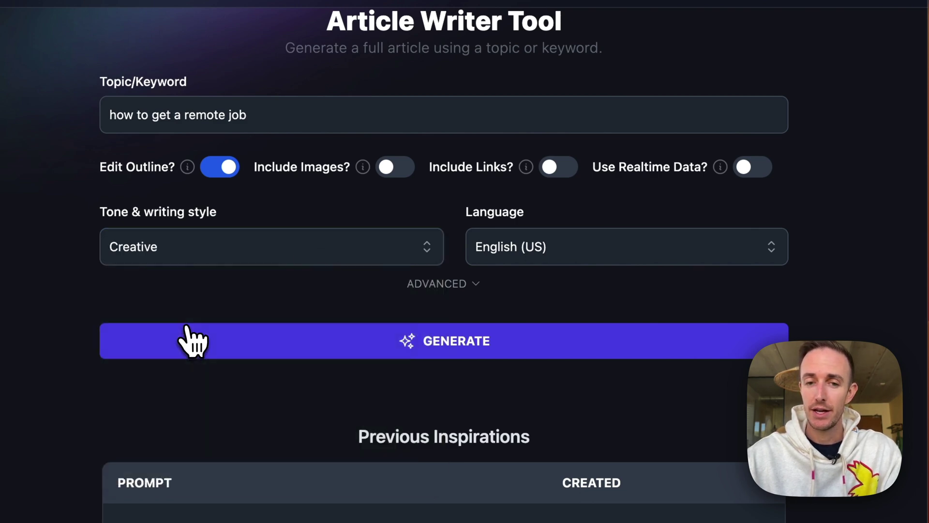
click(289, 256)
scroll(300, 334, down, 3)
scroll(296, 353, up, 3)
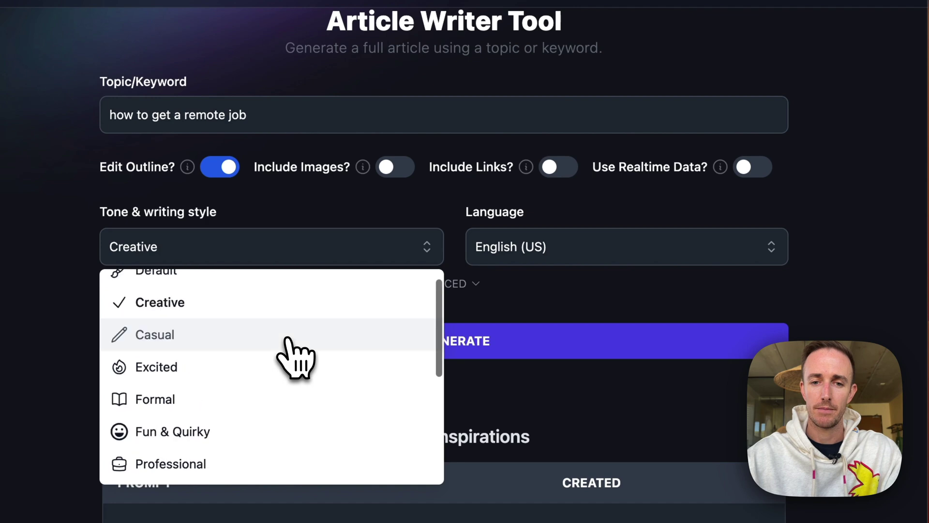
click(255, 334)
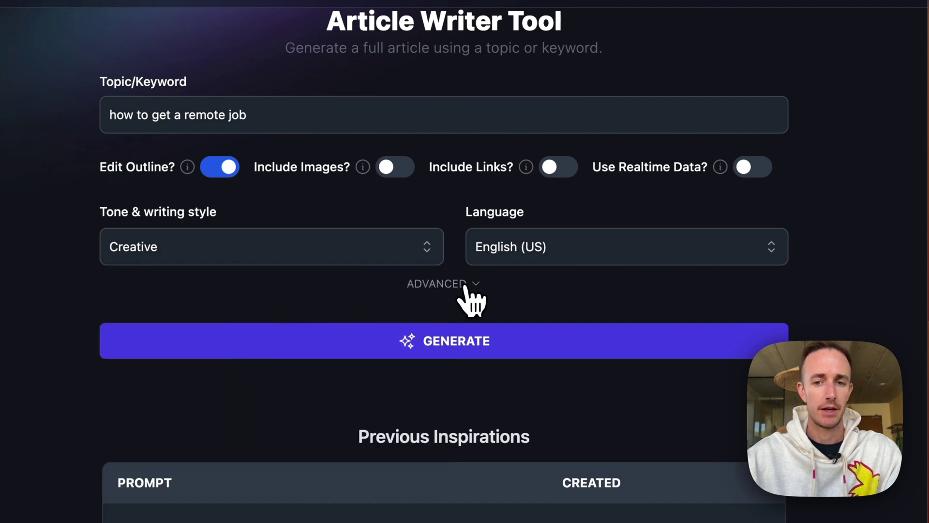
In the Advanced settings, keep Long-form length and choose First Person (I) point of view.
click(464, 287)
scroll(120, 321, down, 3)
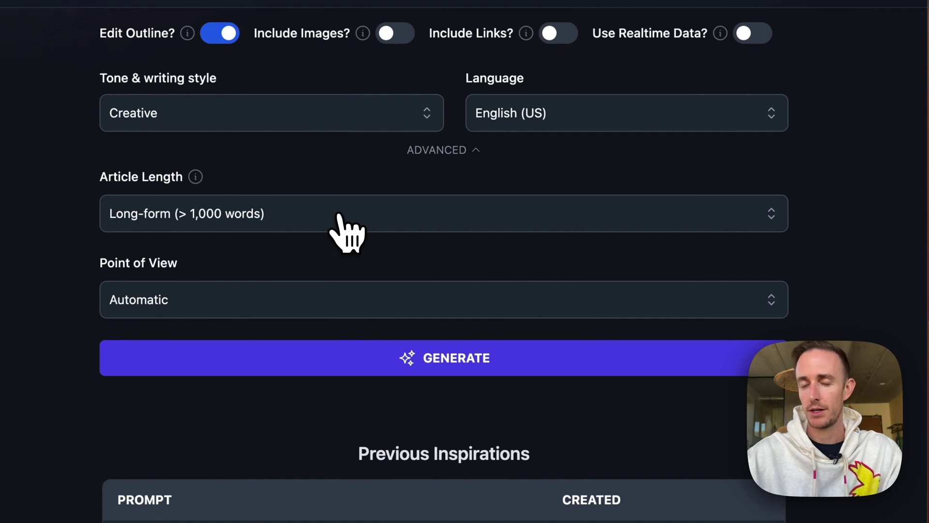
click(346, 232)
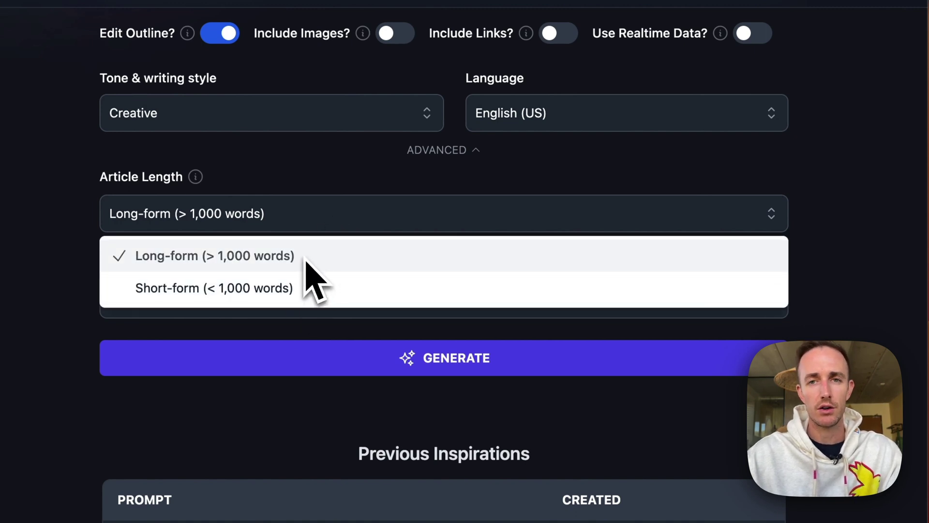
click(78, 207)
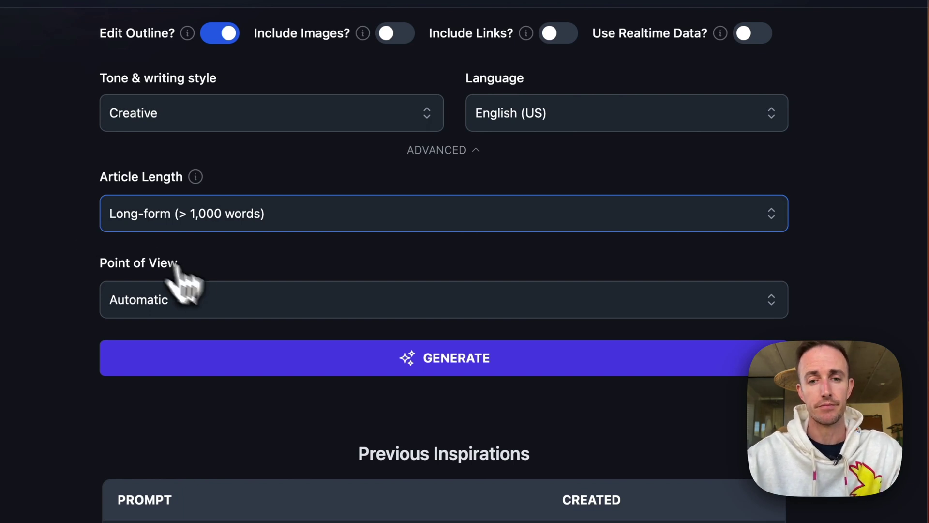
click(216, 308)
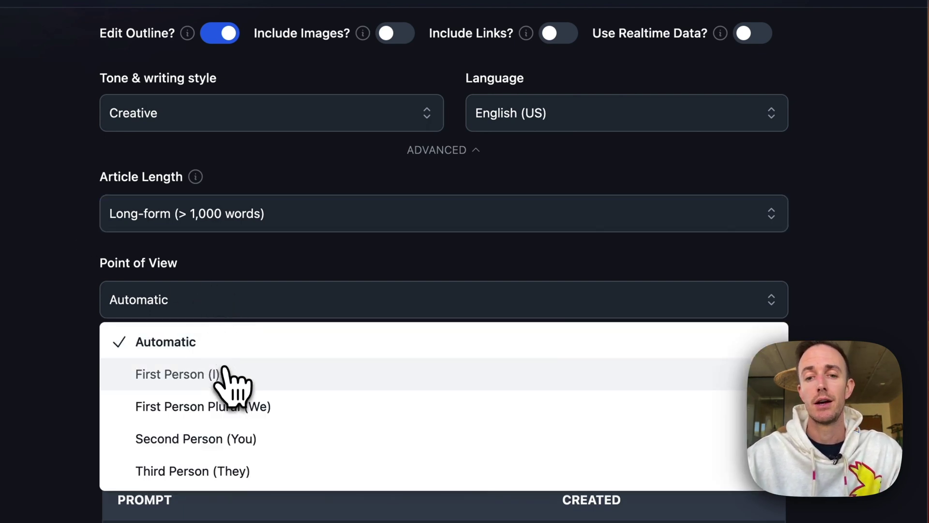
click(190, 377)
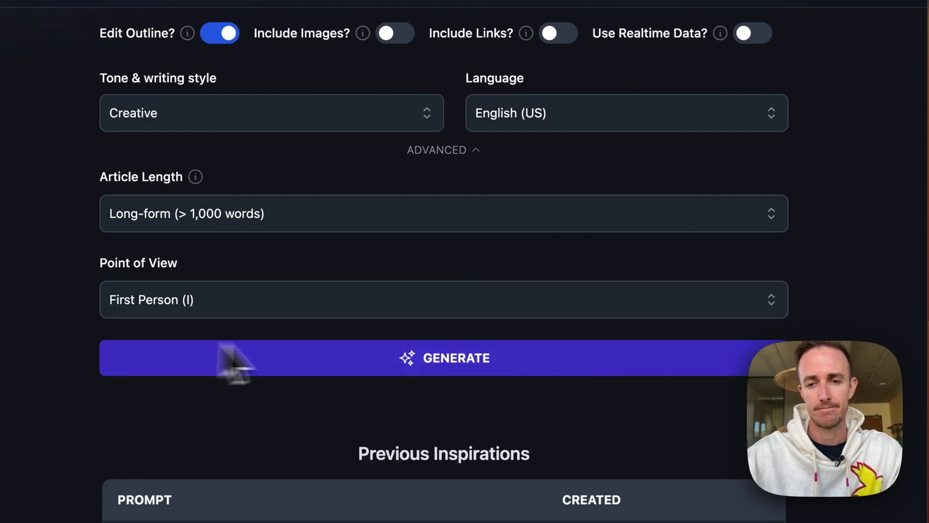
Generate the outline and move Access to a Global Job Market below Enhanced Productivity and Focus.
click(331, 359)
scroll(115, 284, up, 3)
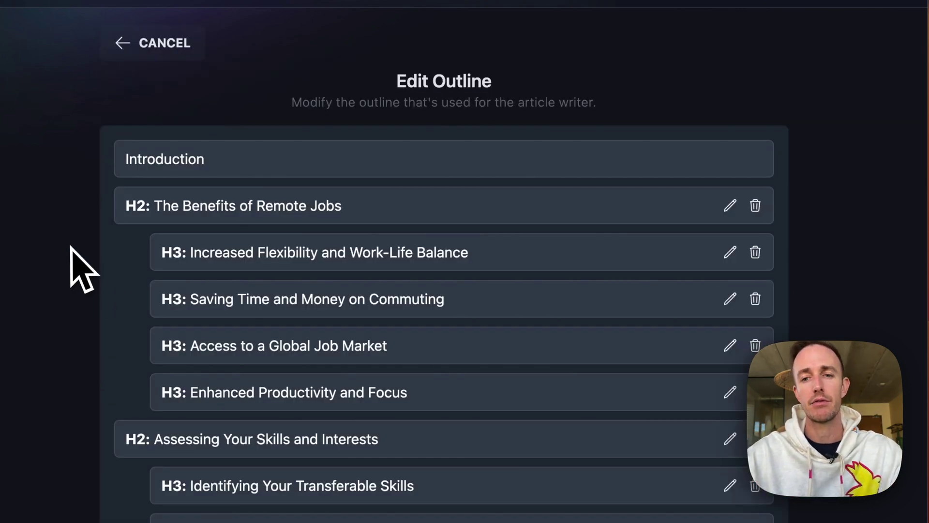
scroll(71, 248, down, 2)
scroll(71, 261, down, 3)
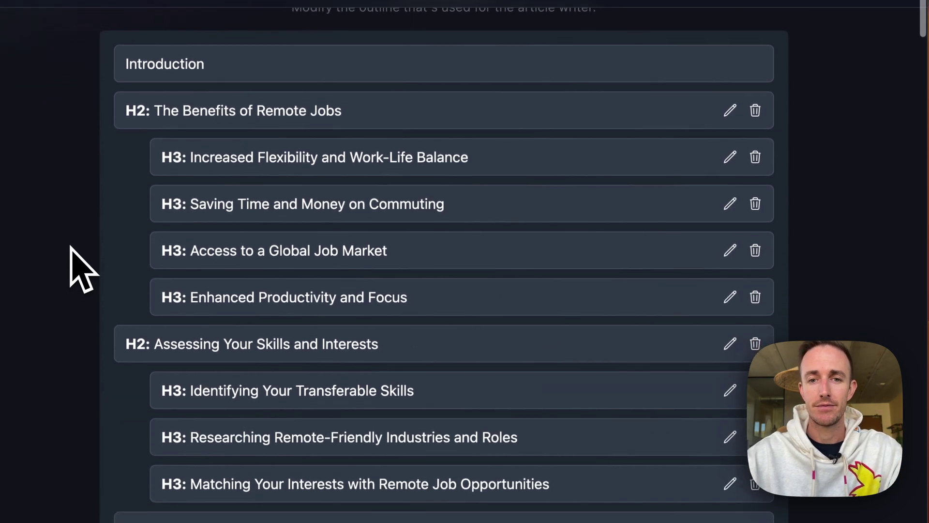
scroll(382, 109, down, 1)
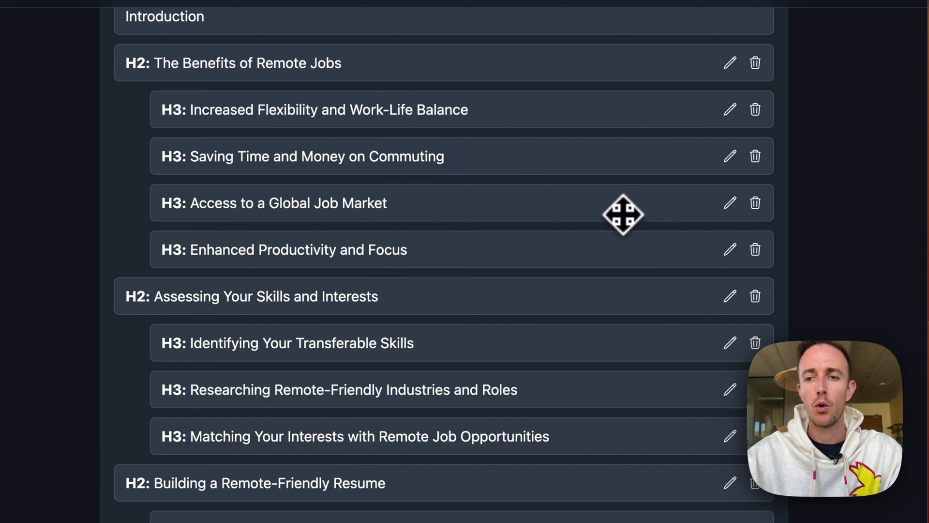
drag(612, 208, 612, 252)
Scroll through the rest of the outline down to the Conclusion.
scroll(564, 235, down, 5)
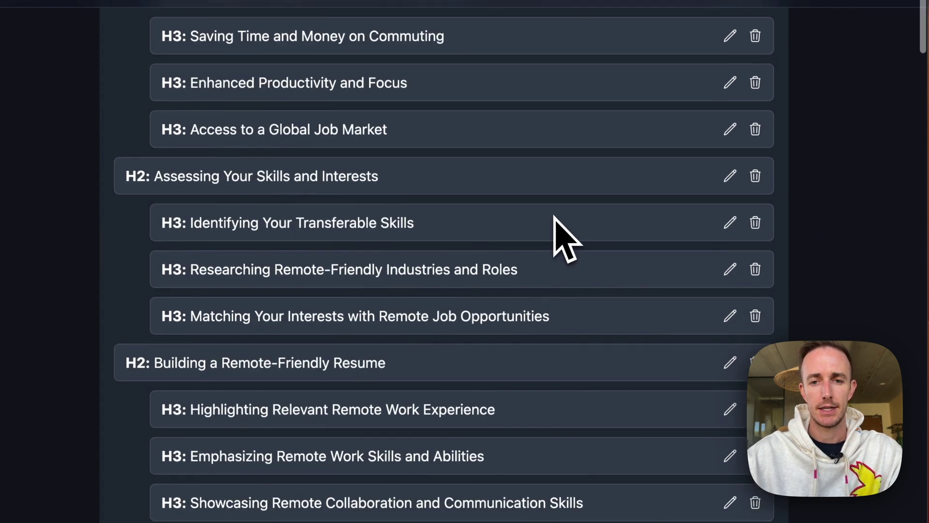
scroll(415, 145, down, 3)
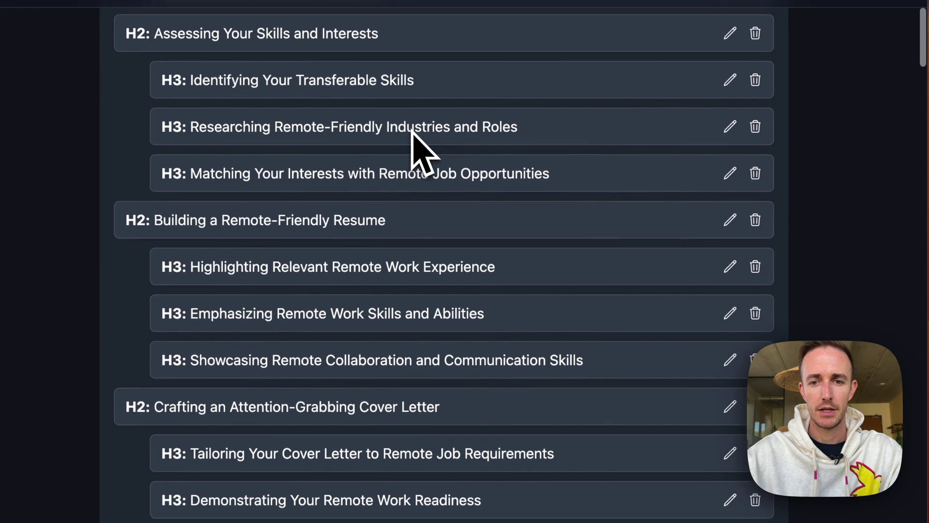
scroll(412, 129, down, 2)
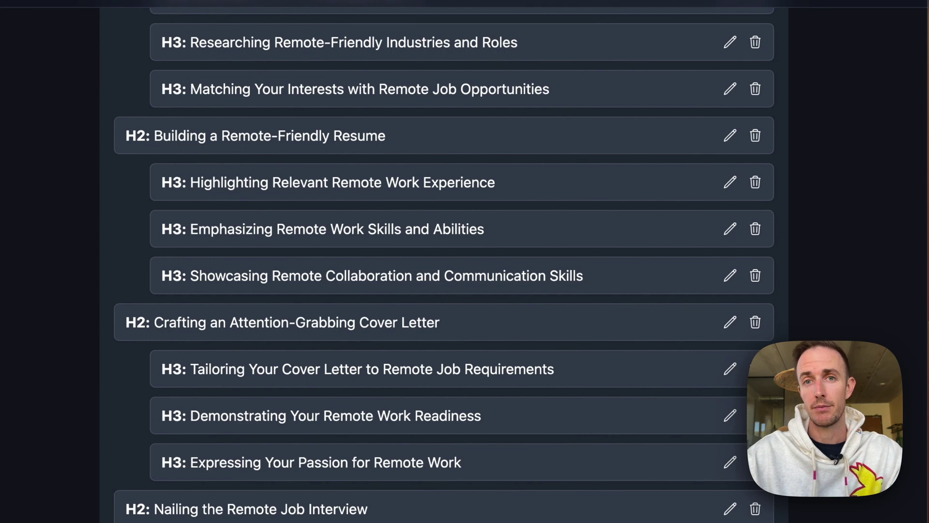
scroll(239, 166, down, 6)
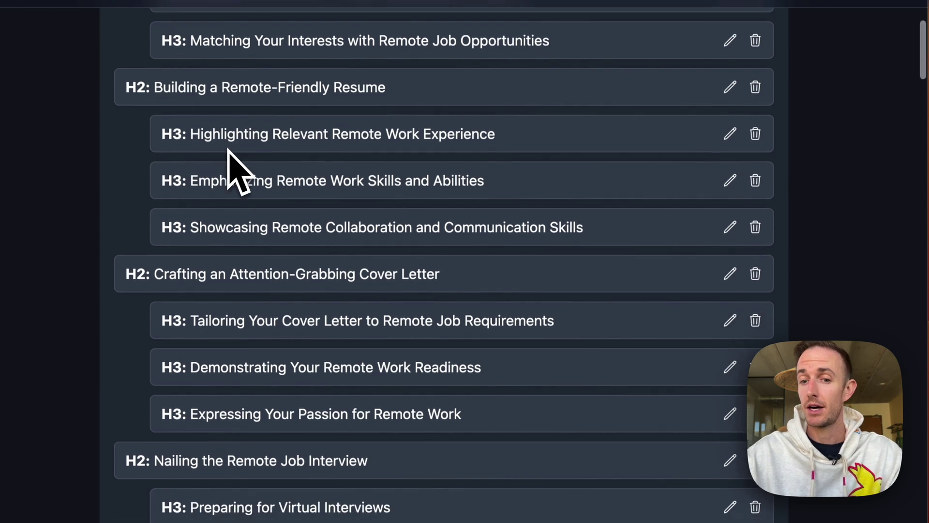
scroll(368, 301, up, 3)
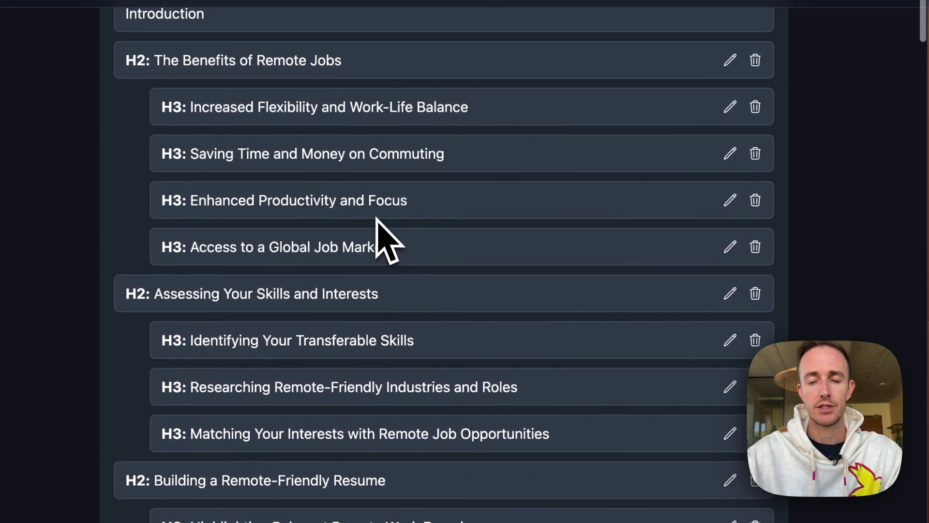
scroll(376, 217, down, 20)
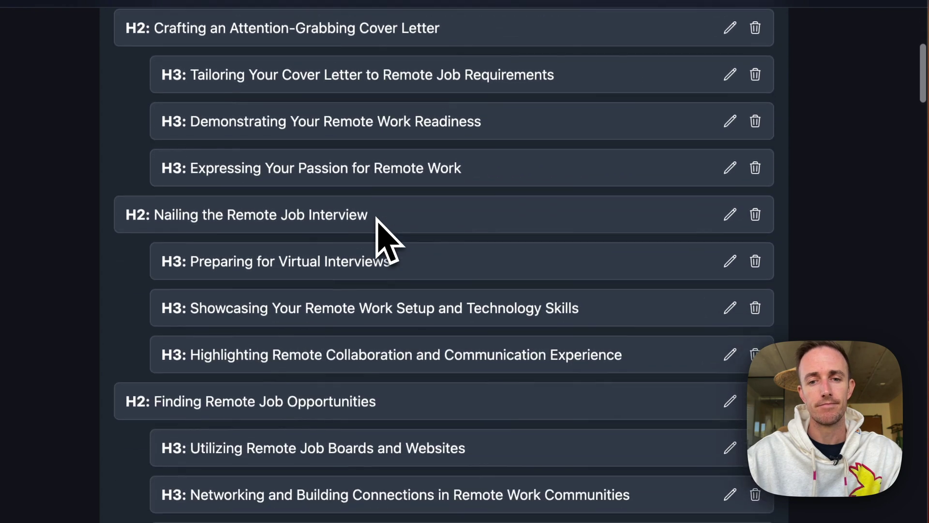
scroll(444, 262, down, 4)
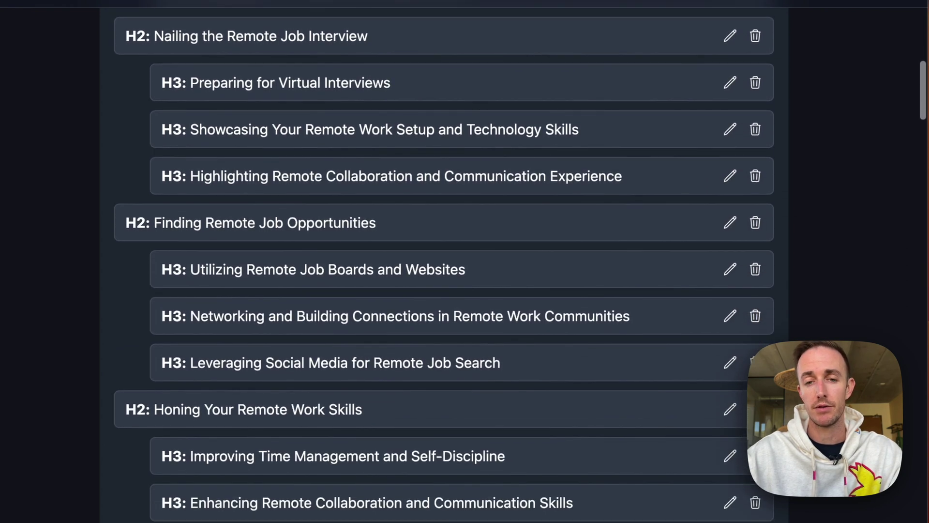
scroll(399, 155, down, 2)
scroll(398, 156, down, 4)
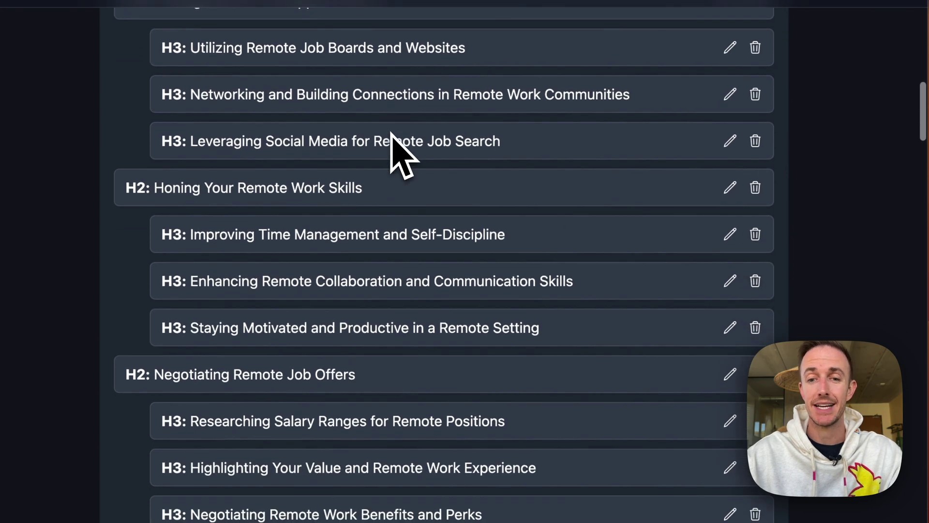
scroll(394, 155, down, 2)
scroll(394, 155, down, 4)
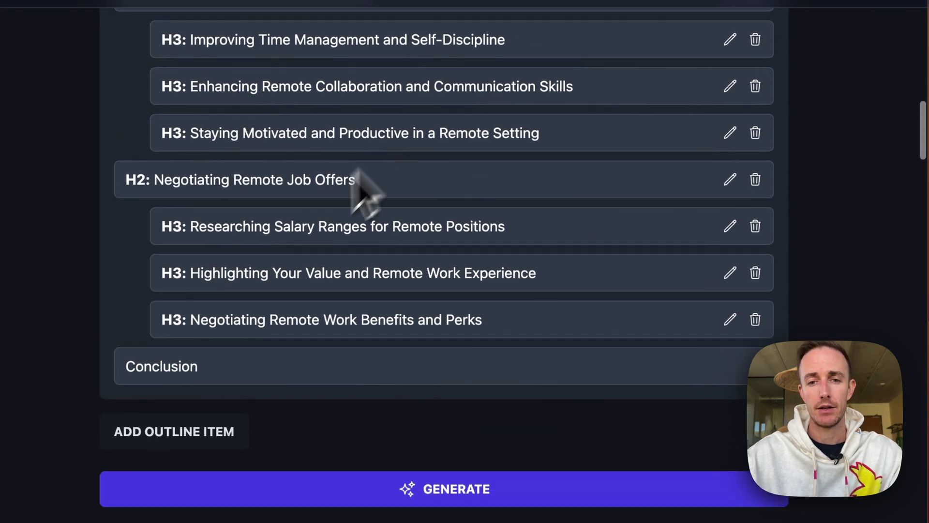
scroll(273, 247, up, 2)
scroll(274, 247, up, 6)
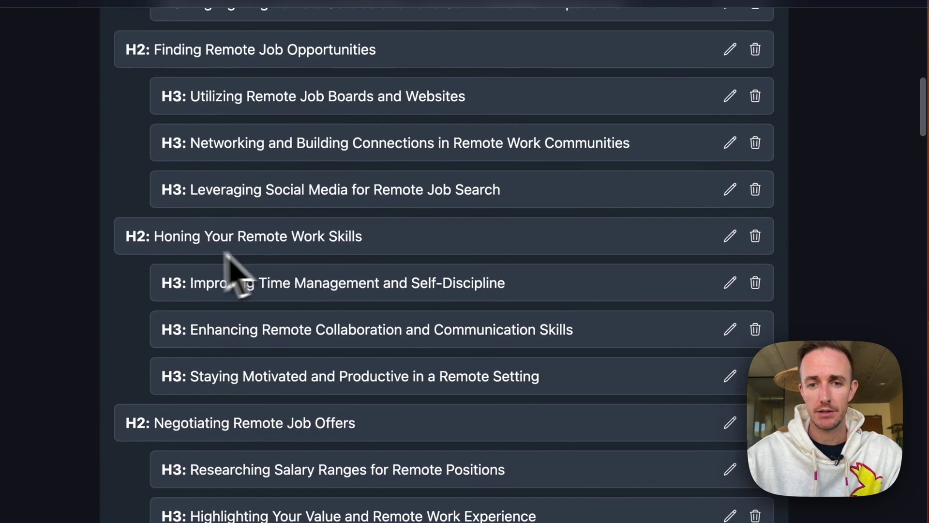
scroll(216, 249, up, 2)
scroll(320, 221, down, 10)
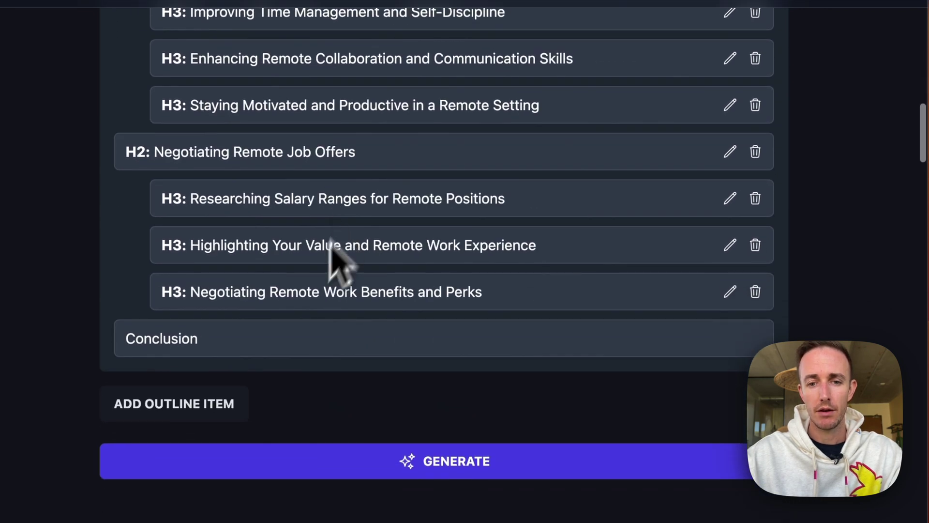
click(204, 405)
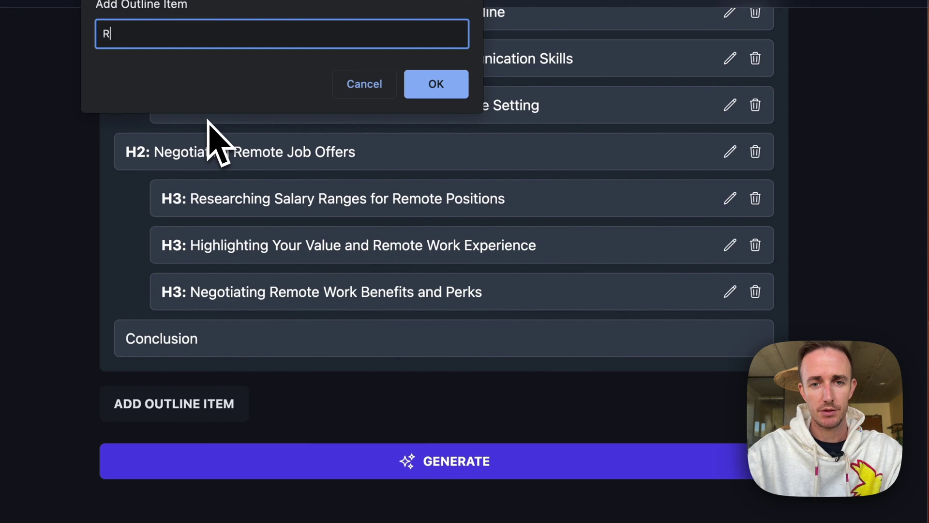
text(Remote Job Examples for)
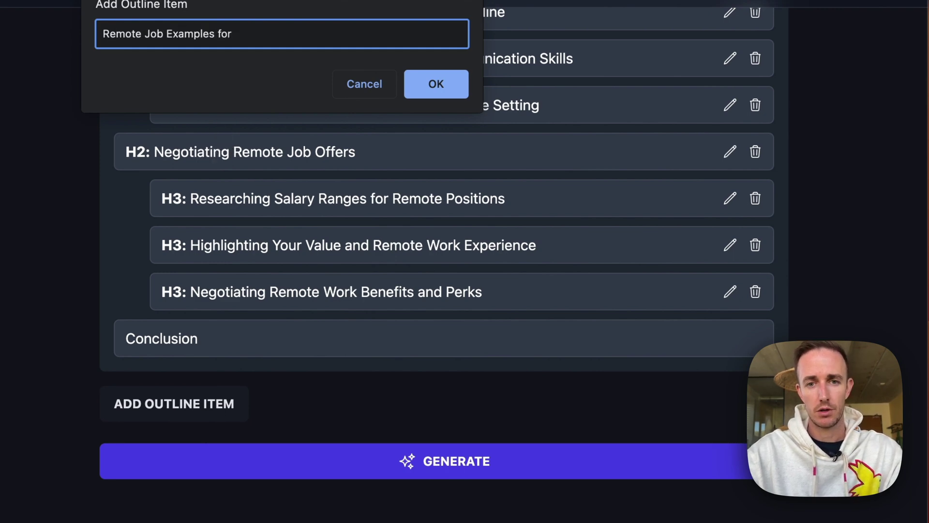
text( Writers)
click(435, 86)
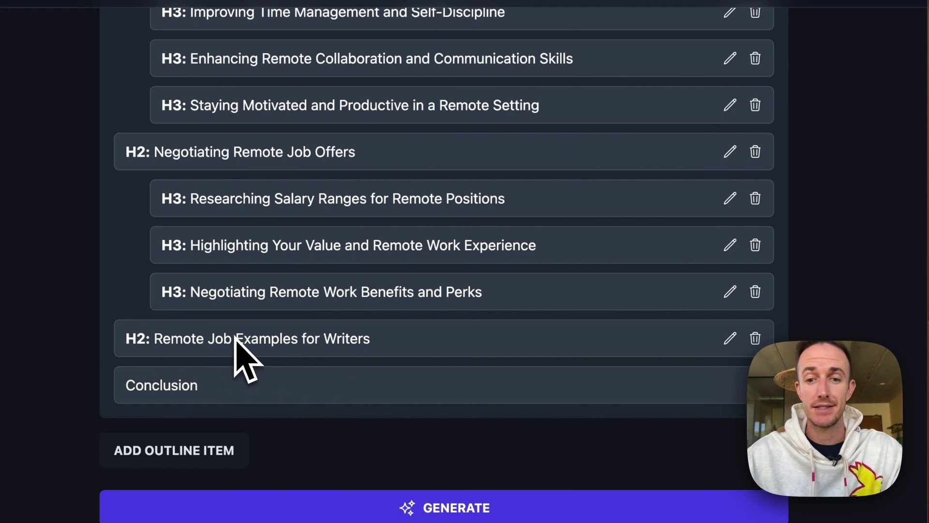
scroll(429, 370, up, 6)
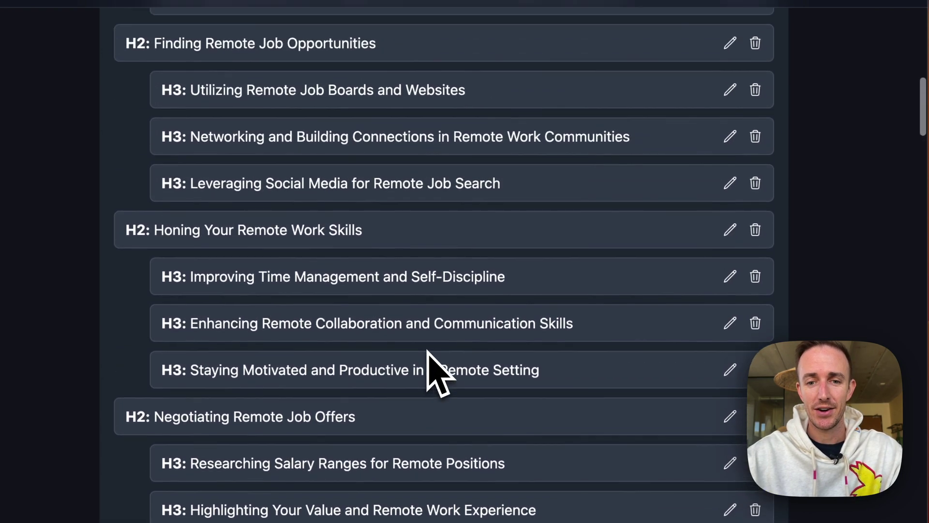
scroll(428, 358, up, 7)
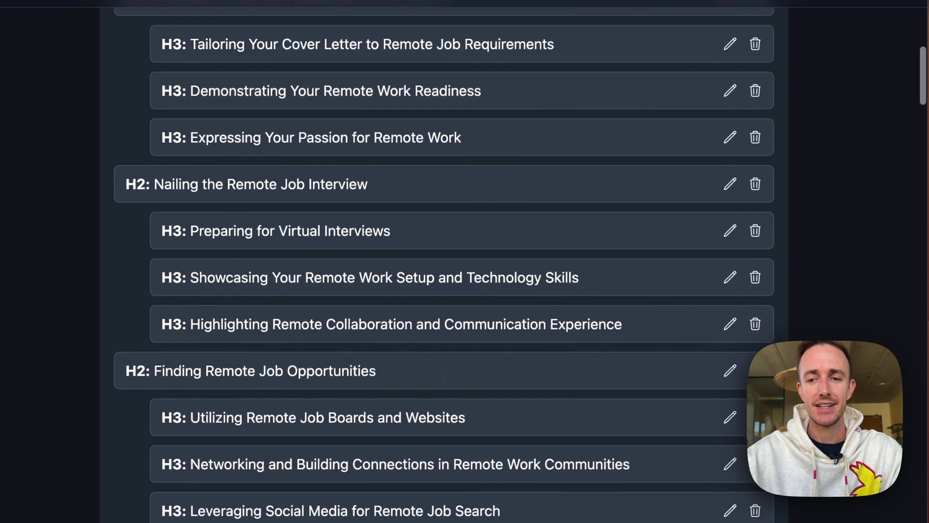
scroll(311, 307, down, 8)
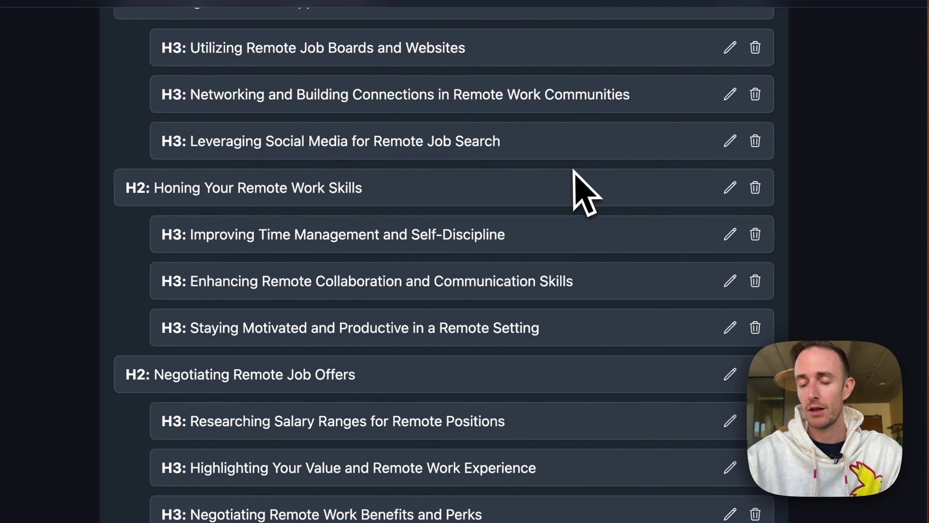
scroll(576, 189, down, 10)
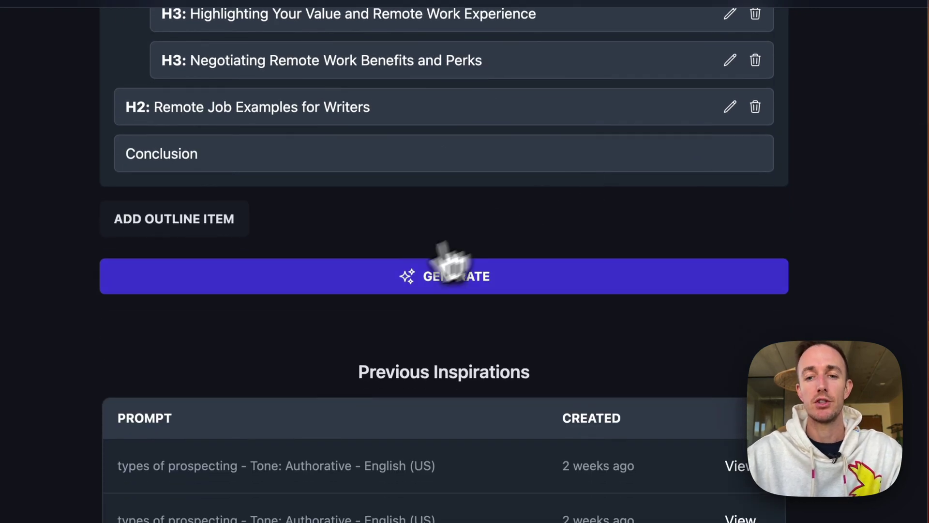
Generate the full remote-job article from the outline and follow it down as it streams in.
click(333, 286)
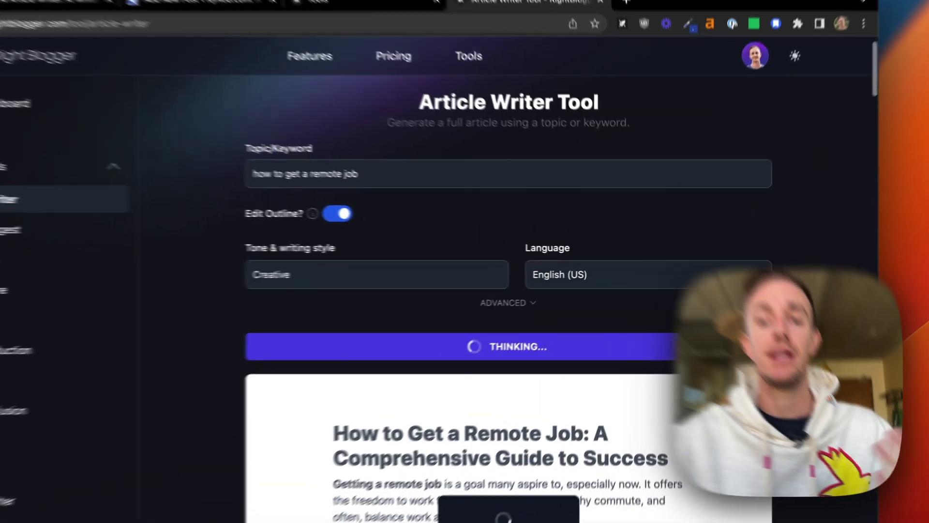
scroll(479, 339, down, 5)
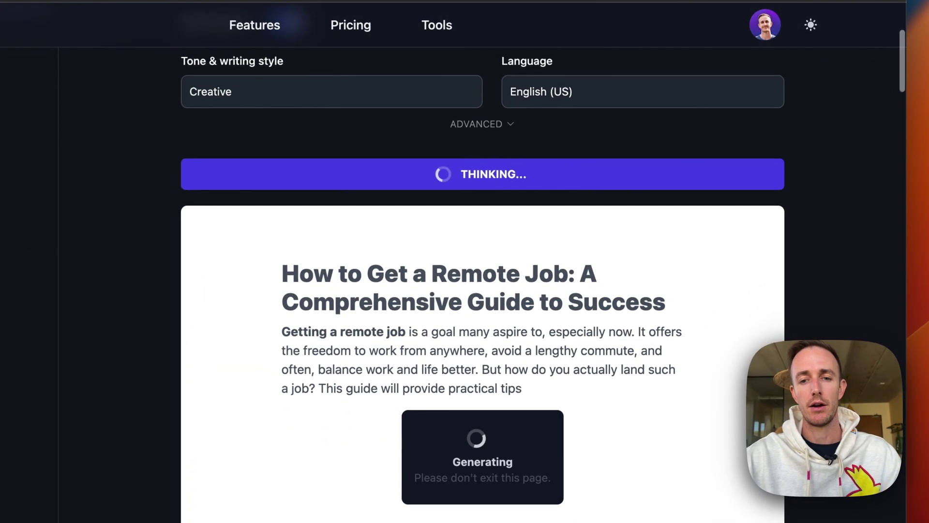
scroll(482, 291, down, 2)
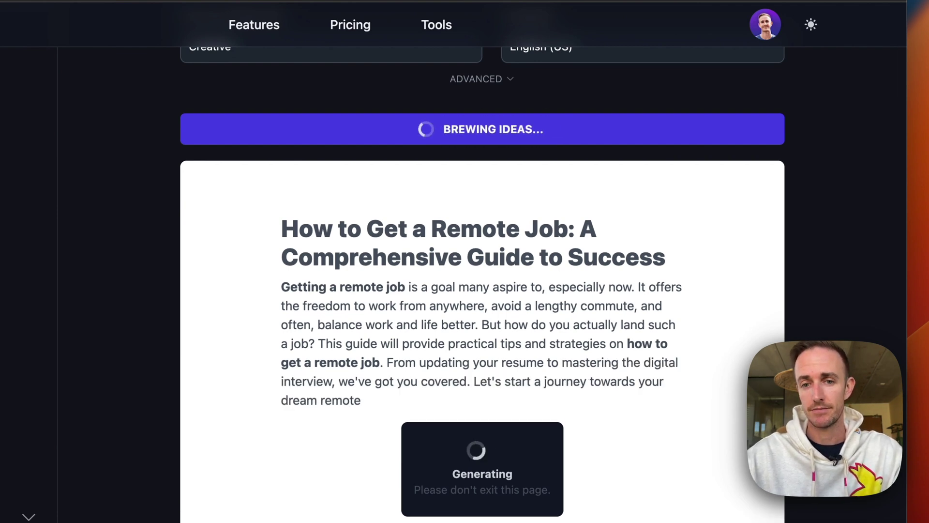
scroll(482, 291, down, 2)
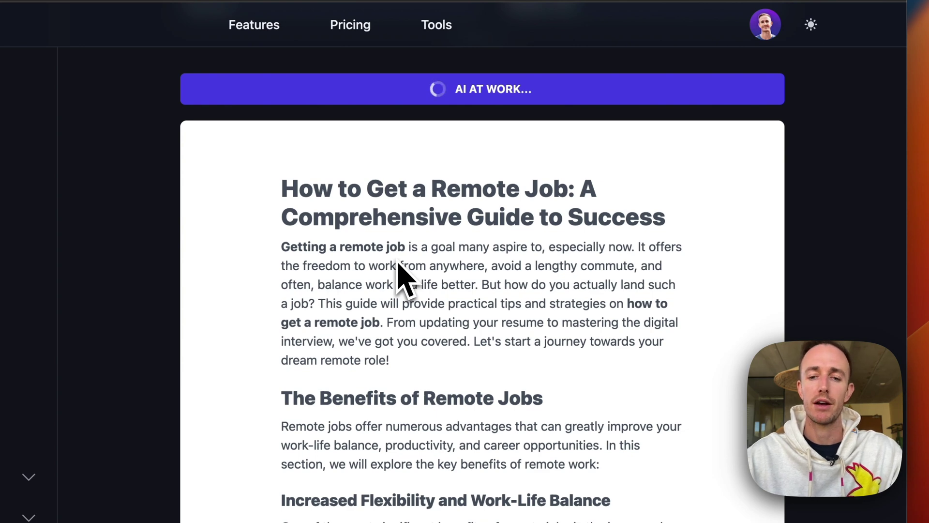
scroll(401, 279, down, 5)
scroll(405, 276, down, 1)
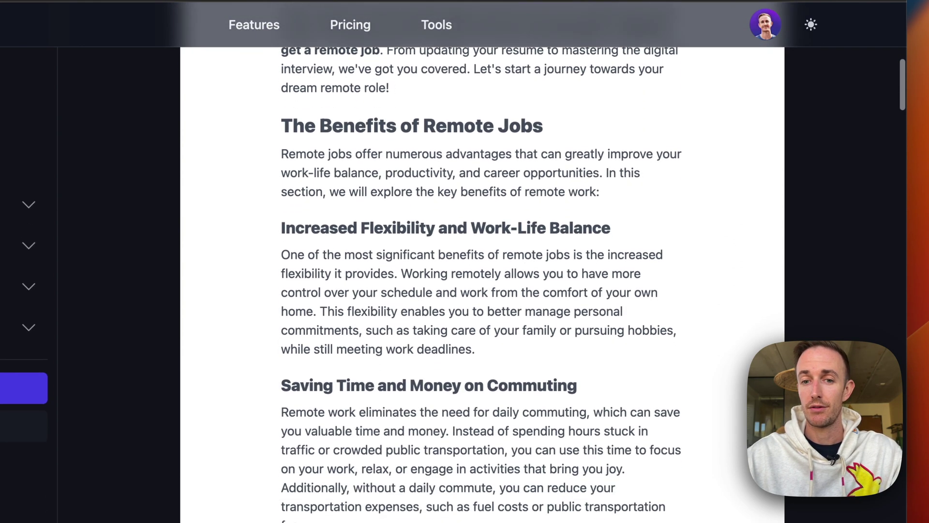
scroll(404, 275, down, 8)
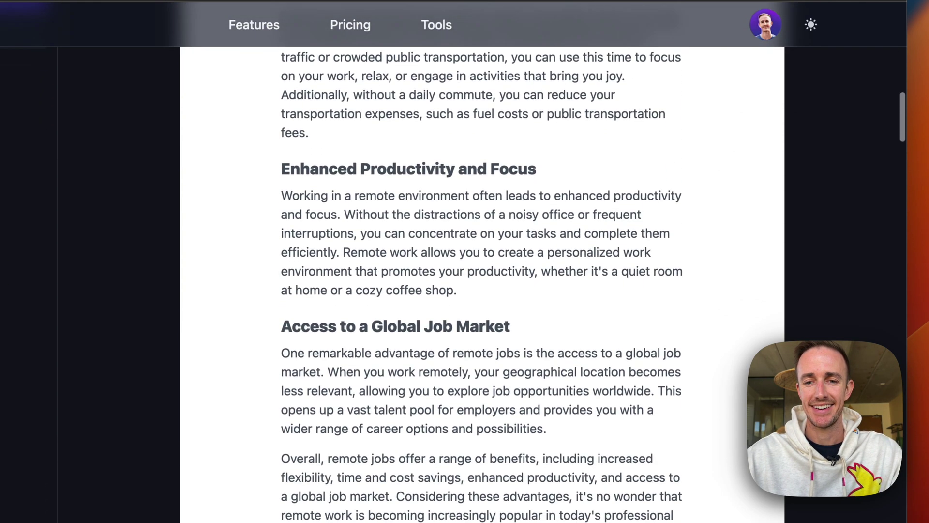
scroll(481, 285, down, 10)
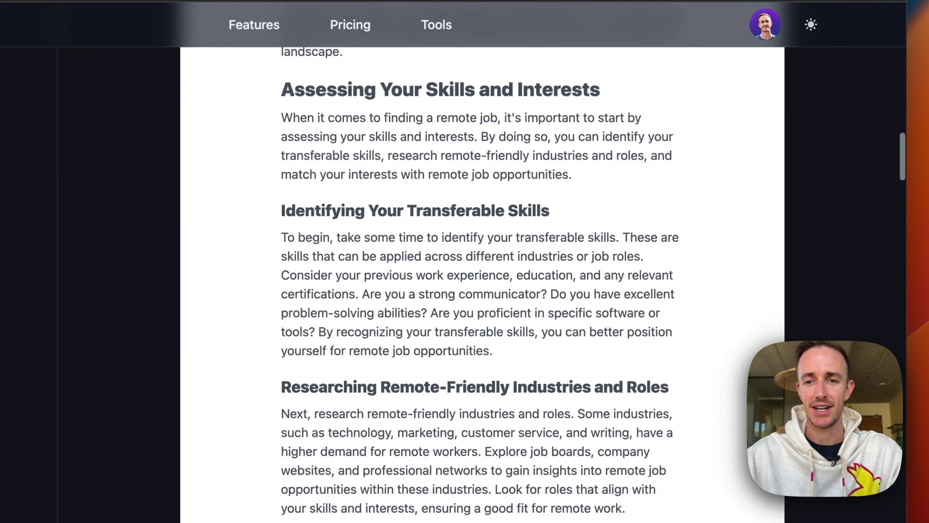
scroll(482, 286, down, 9)
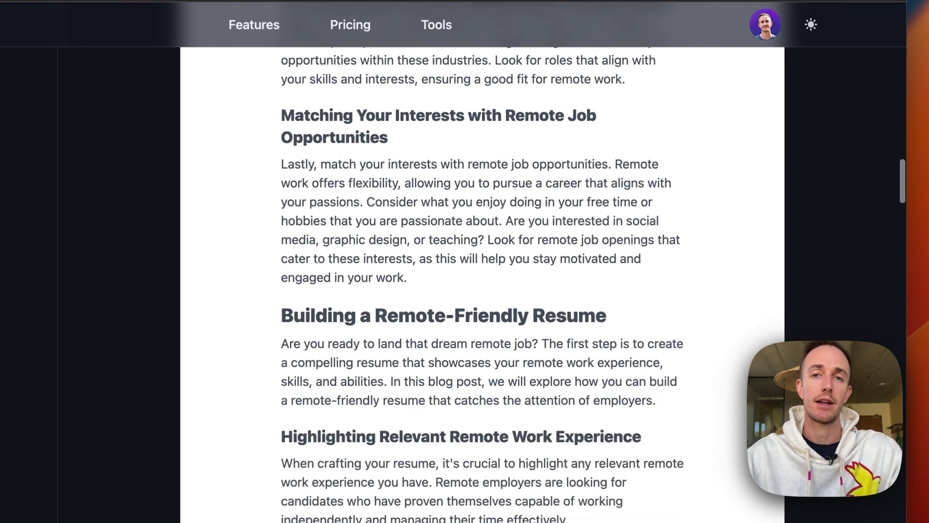
scroll(482, 286, down, 3)
scroll(482, 285, down, 5)
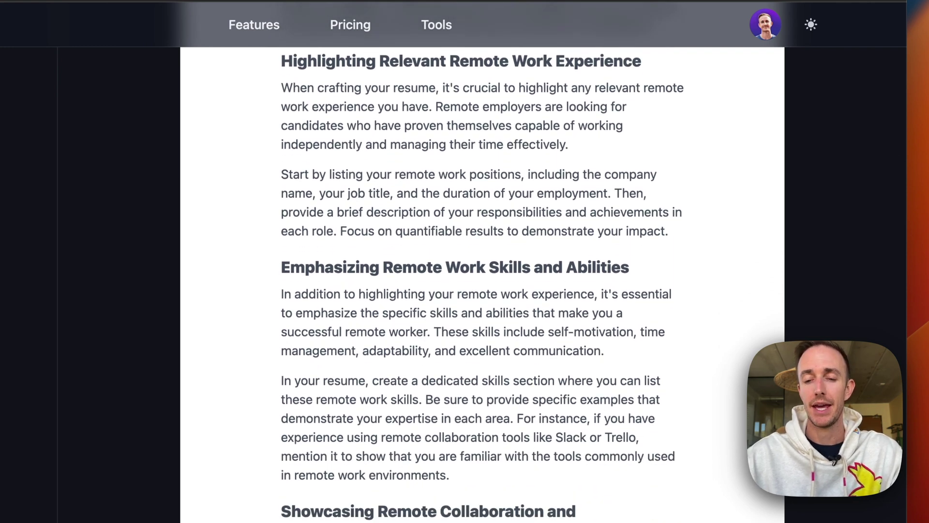
scroll(481, 286, down, 12)
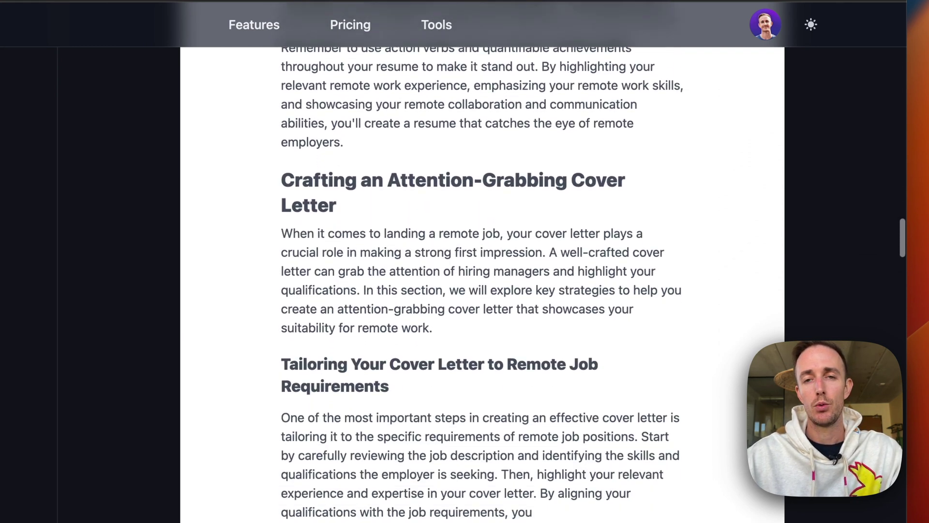
scroll(482, 285, down, 5)
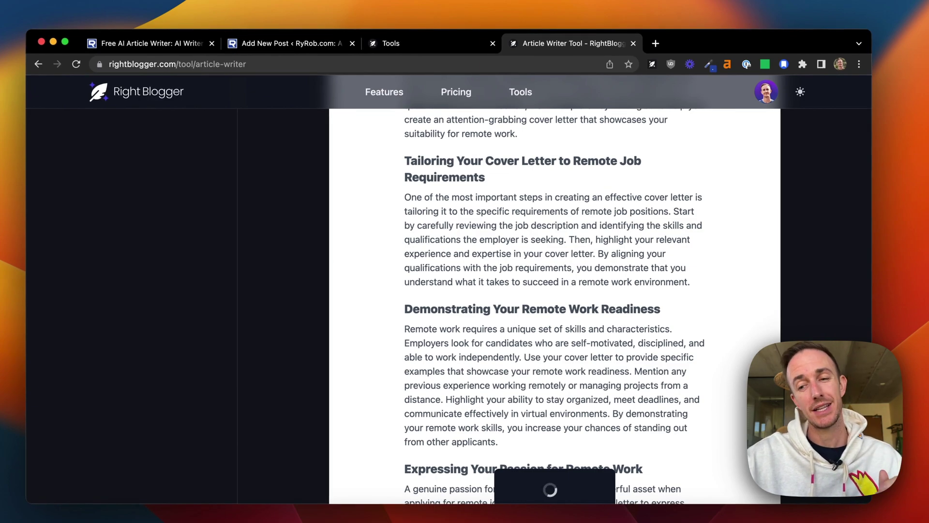
scroll(555, 305, up, 20)
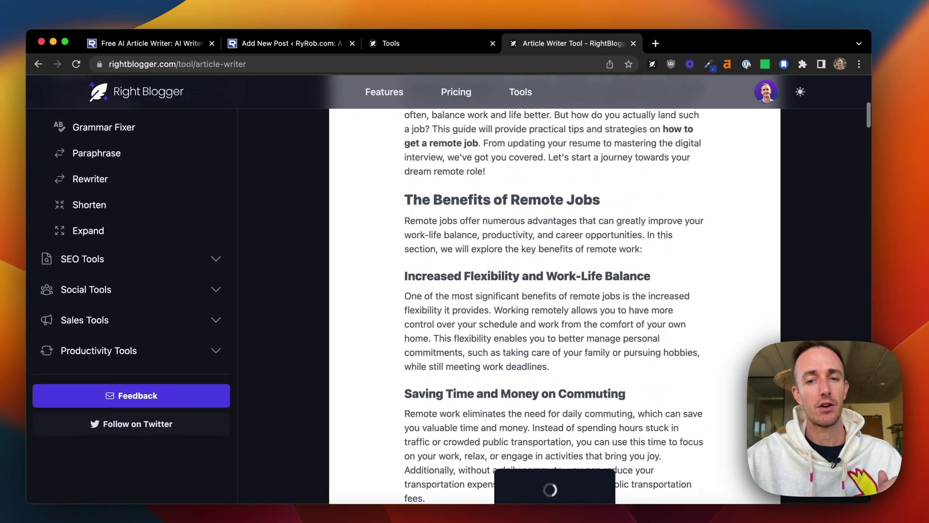
scroll(222, 237, up, 10)
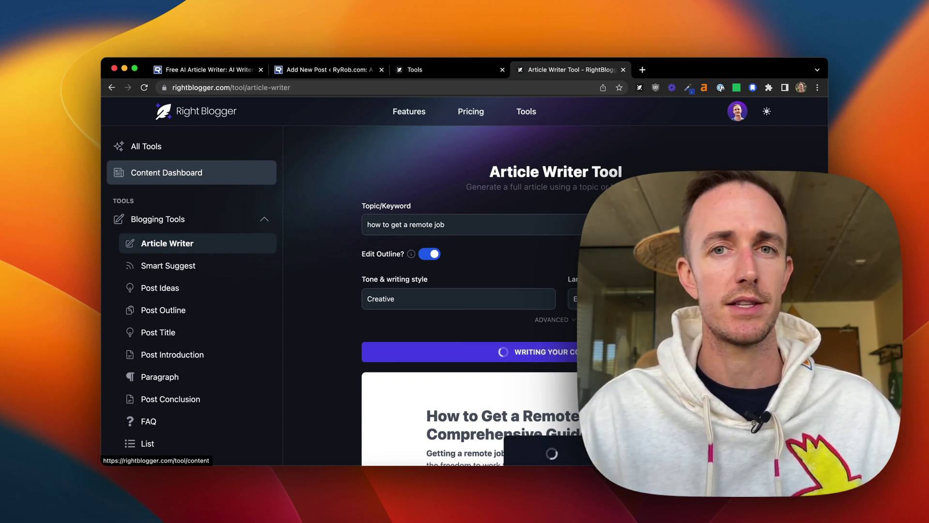
scroll(178, 172, down, 20)
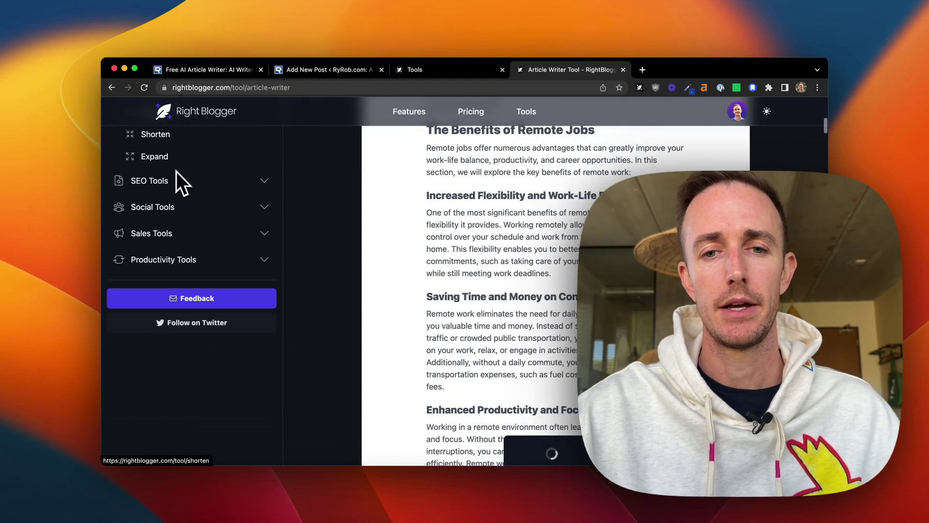
scroll(342, 228, down, 20)
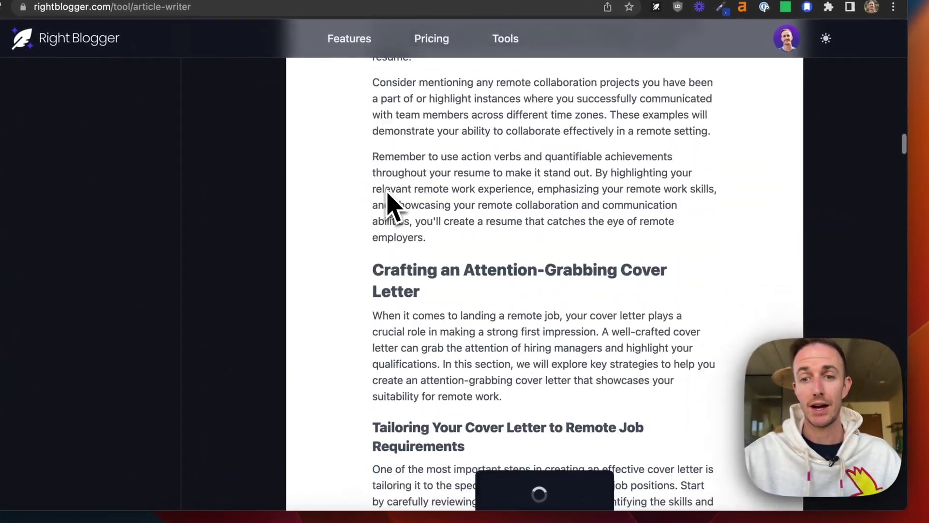
scroll(390, 206, down, 20)
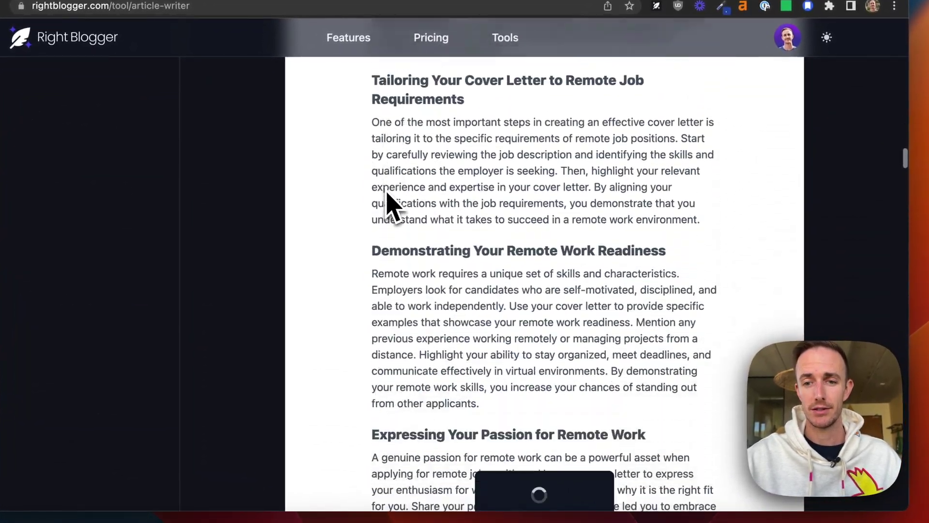
scroll(389, 206, down, 20)
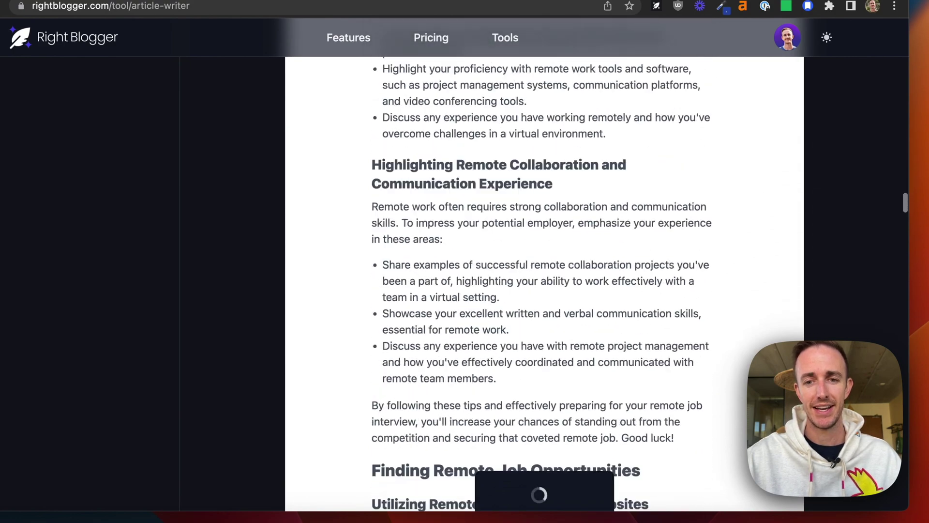
scroll(540, 262, down, 2)
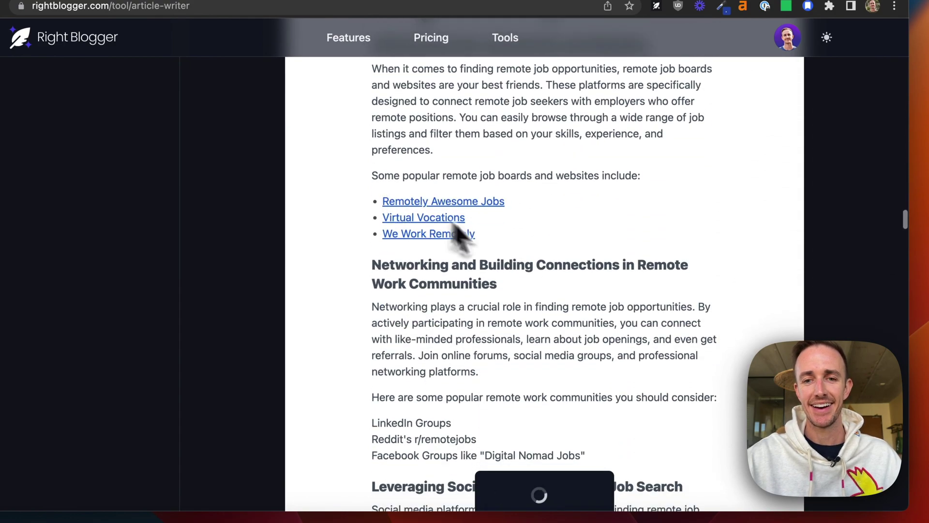
scroll(473, 238, up, 2)
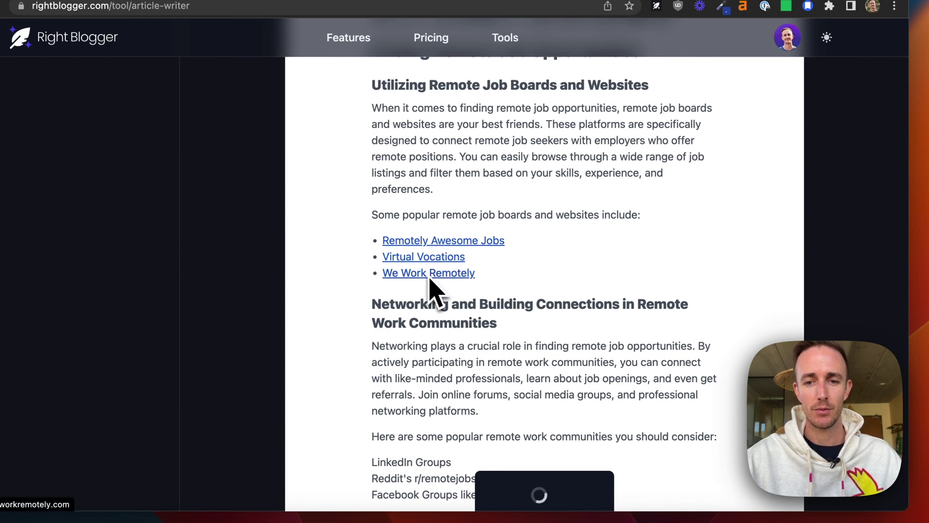
scroll(552, 254, down, 10)
scroll(557, 249, down, 2)
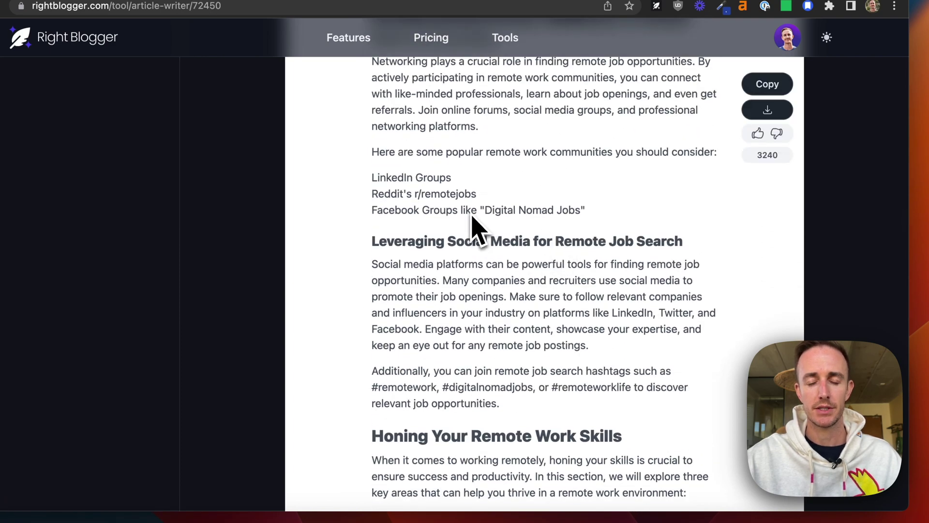
scroll(465, 213, down, 6)
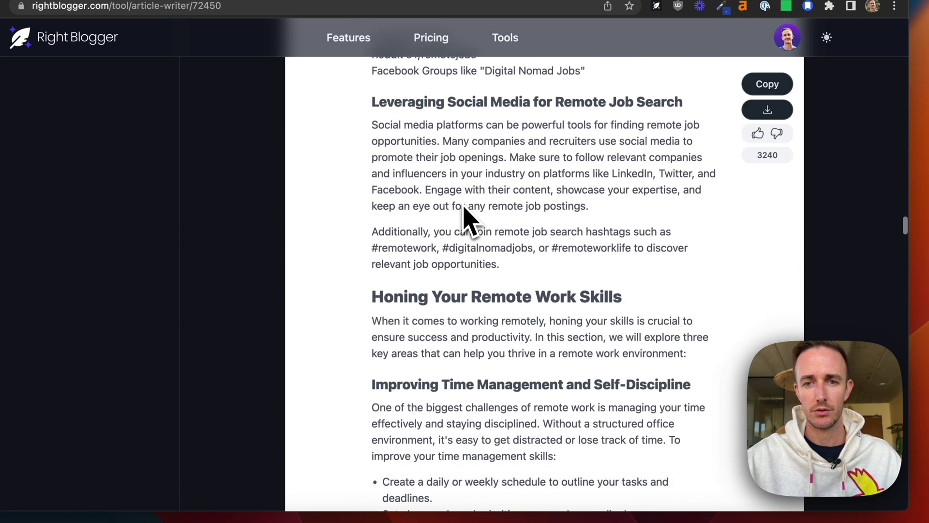
scroll(465, 213, down, 8)
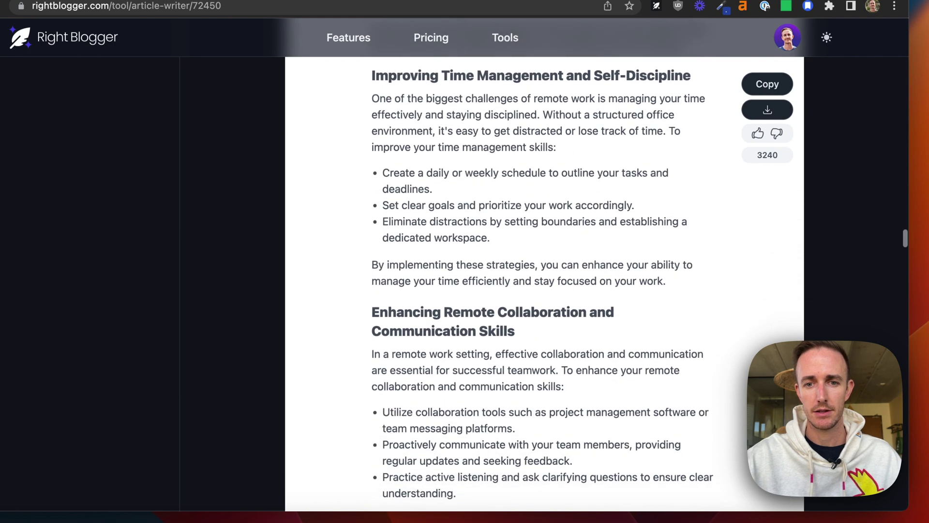
drag(380, 130, 470, 189)
click(496, 190)
scroll(498, 203, down, 15)
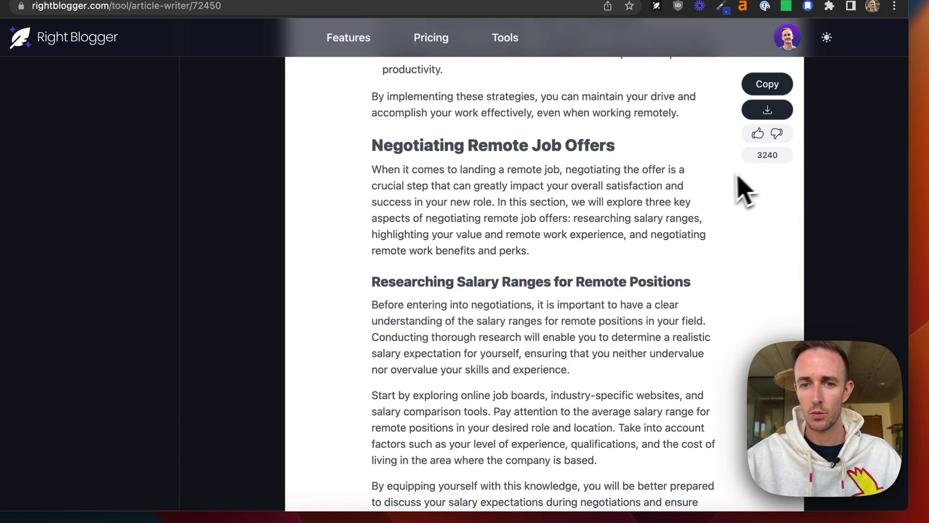
scroll(728, 191, down, 20)
scroll(727, 189, down, 17)
scroll(727, 189, up, 11)
scroll(730, 194, up, 12)
scroll(731, 194, down, 1)
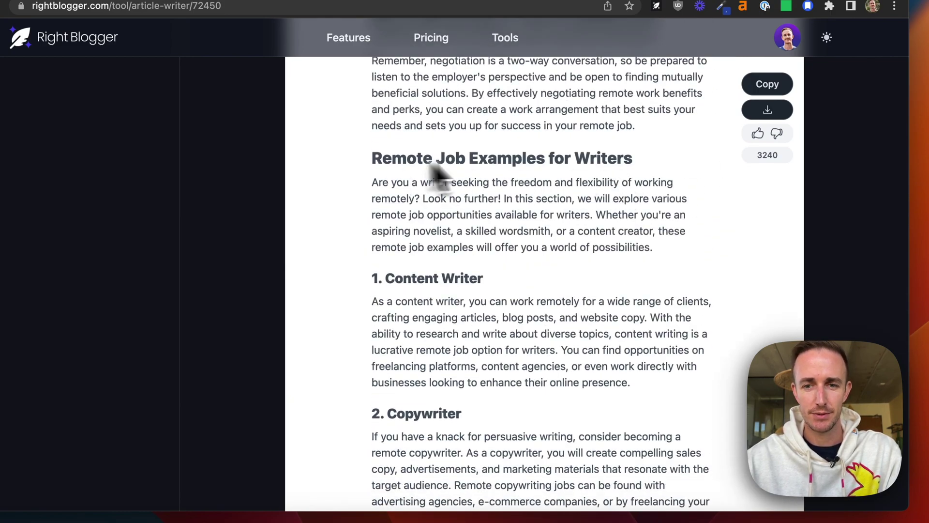
scroll(632, 268, down, 2)
scroll(632, 271, down, 14)
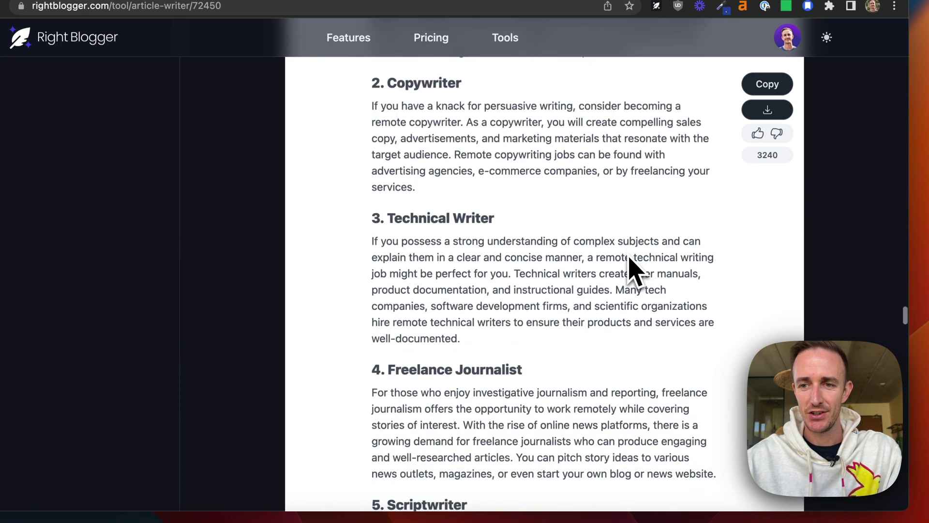
scroll(632, 272, down, 5)
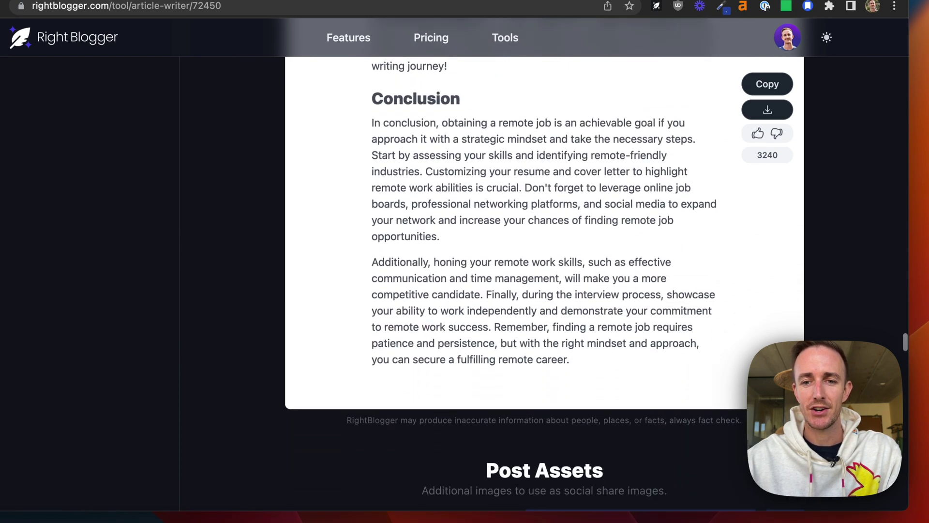
mouse_move(771, 178)
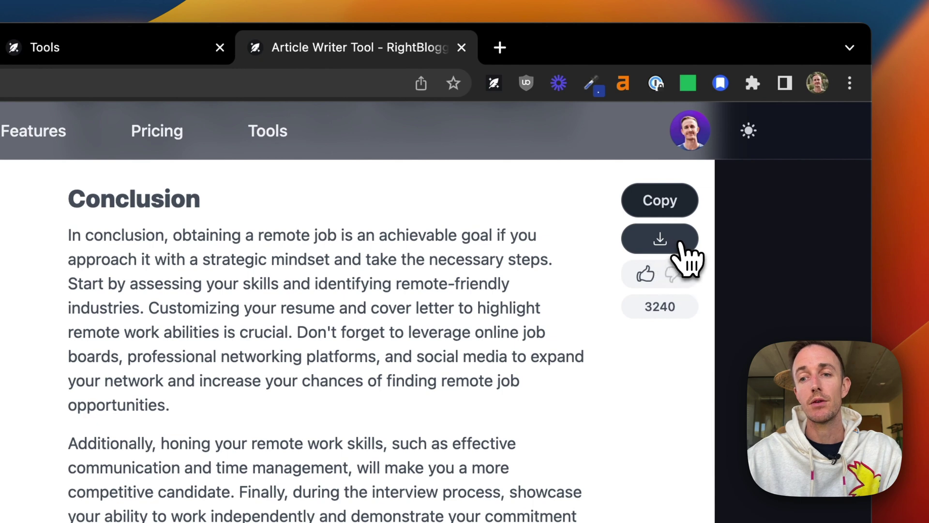
Dismiss the export options and copy the entire 3,240-word article to the clipboard.
click(680, 243)
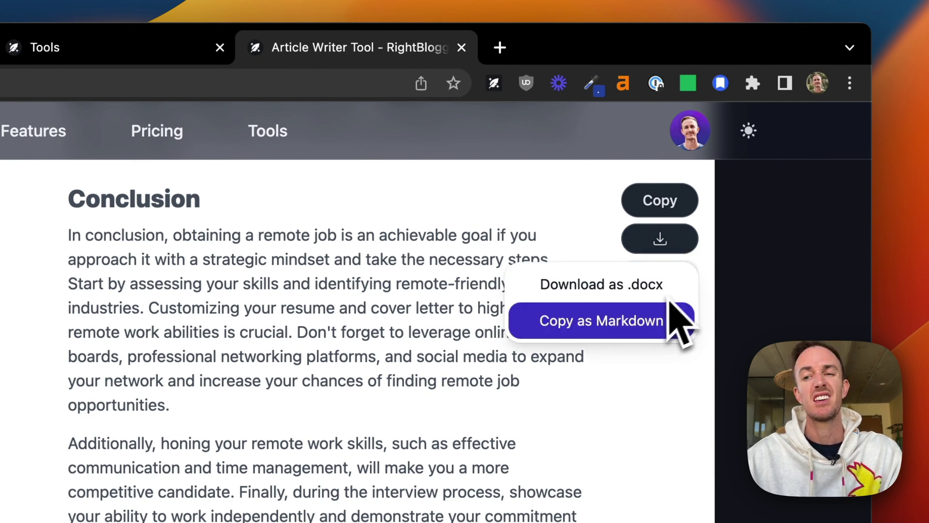
click(644, 237)
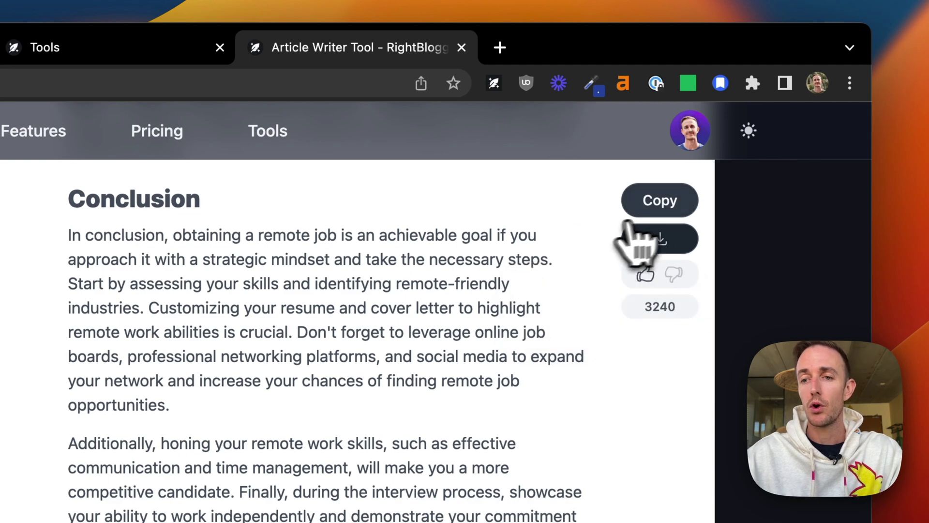
click(669, 208)
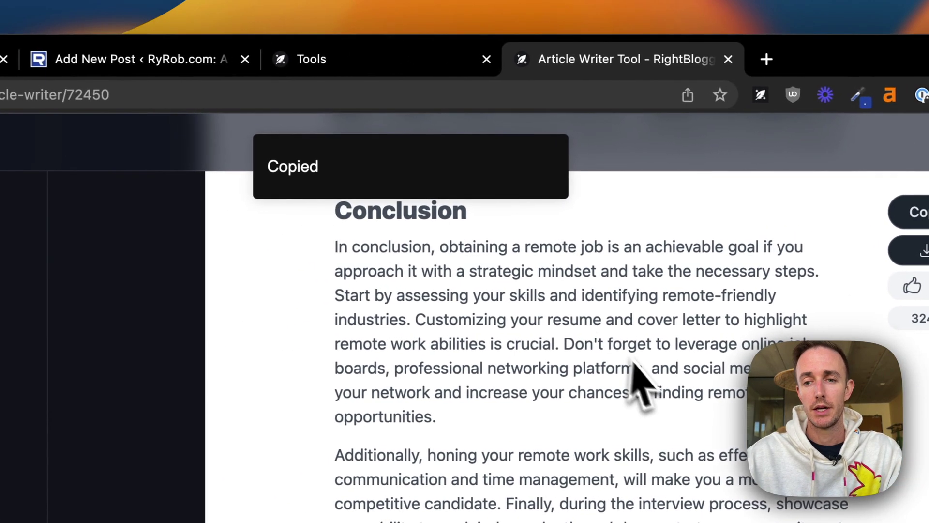
scroll(653, 394, up, 20)
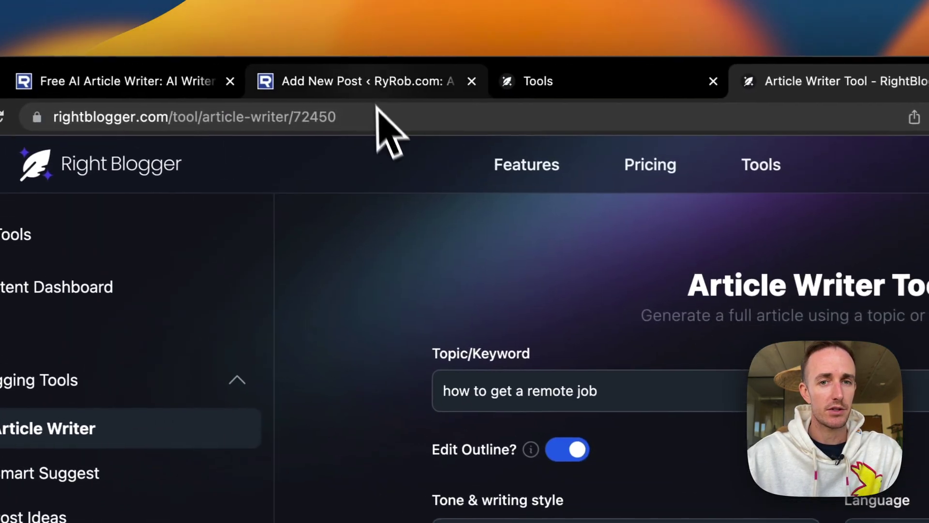
Paste the copied RightBlogger article over the free-tool draft in the WordPress post.
click(143, 58)
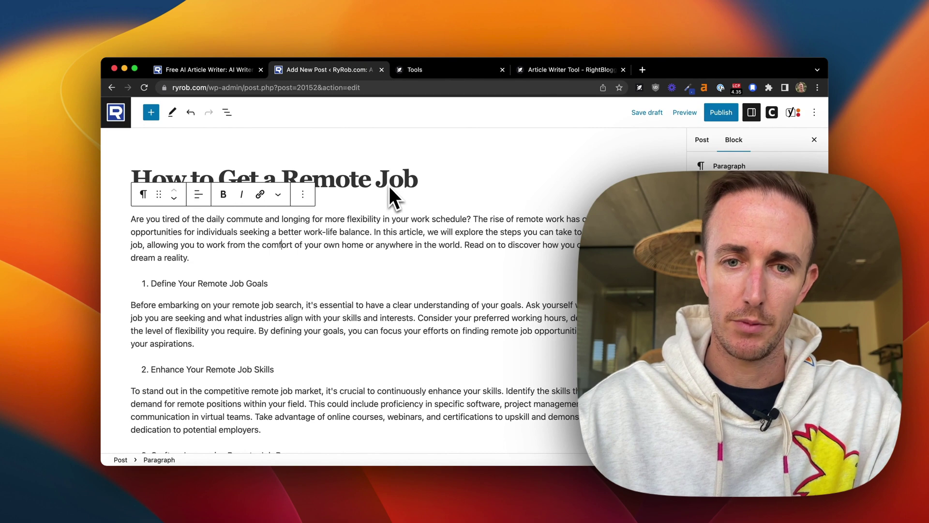
triple_click(385, 224)
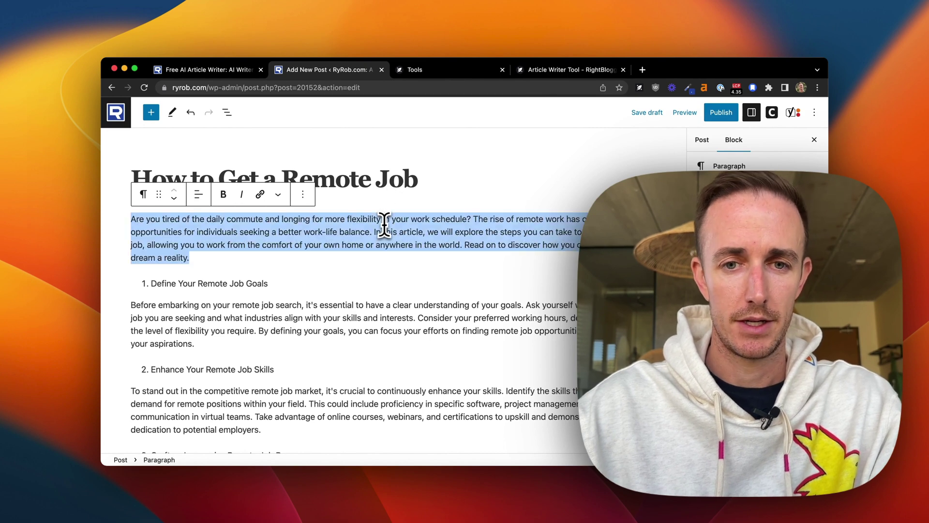
triple_click(346, 181)
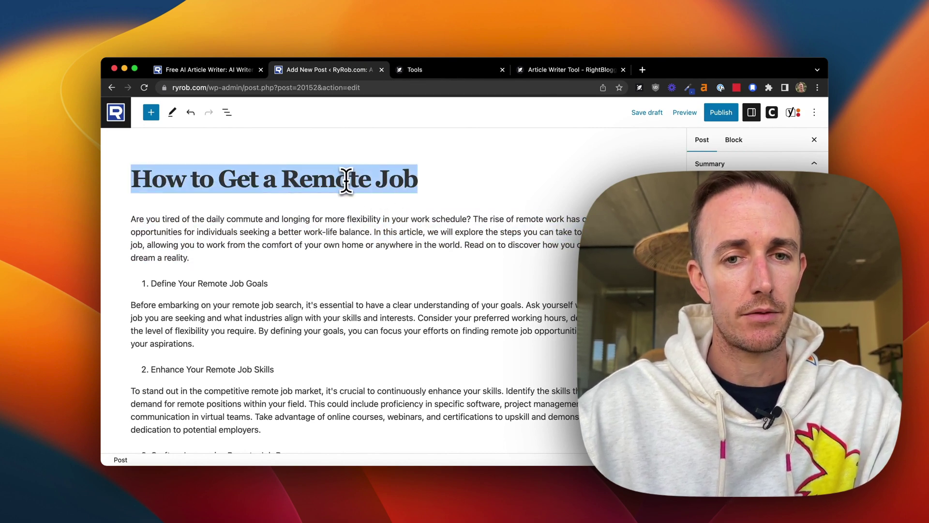
right_click(346, 181)
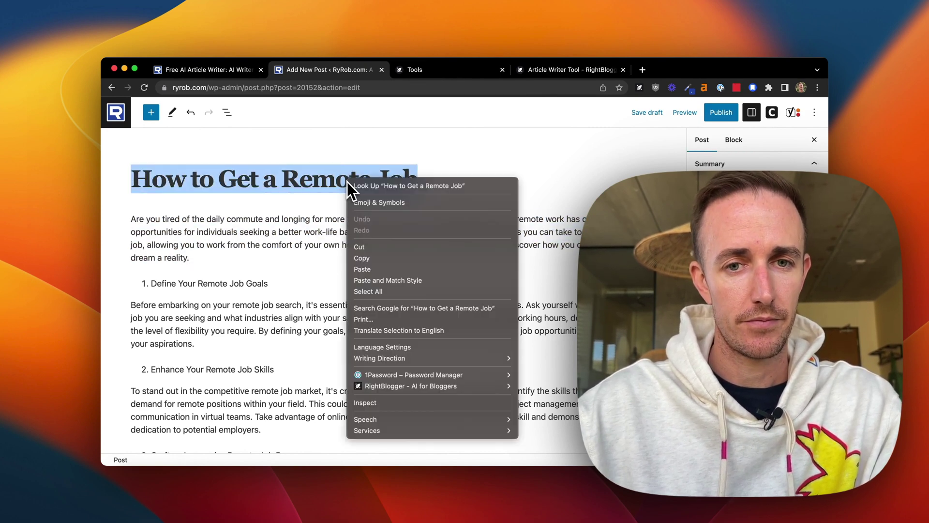
click(383, 269)
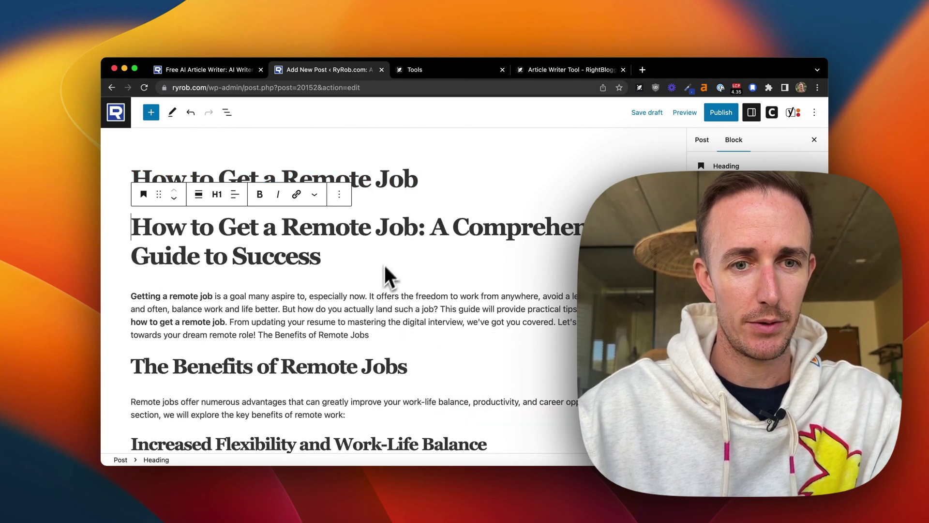
Replace the old title with the article's H1 'How to Get a Remote Job: A Comprehensive Guide to Success' and delete the empty heading block.
triple_click(393, 180)
key(BackSpace)
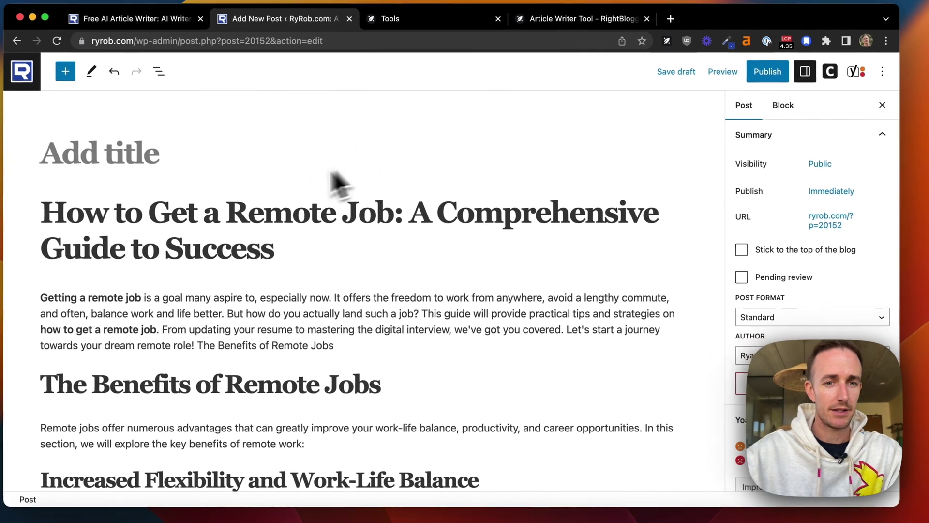
triple_click(235, 210)
key(ctrl+x)
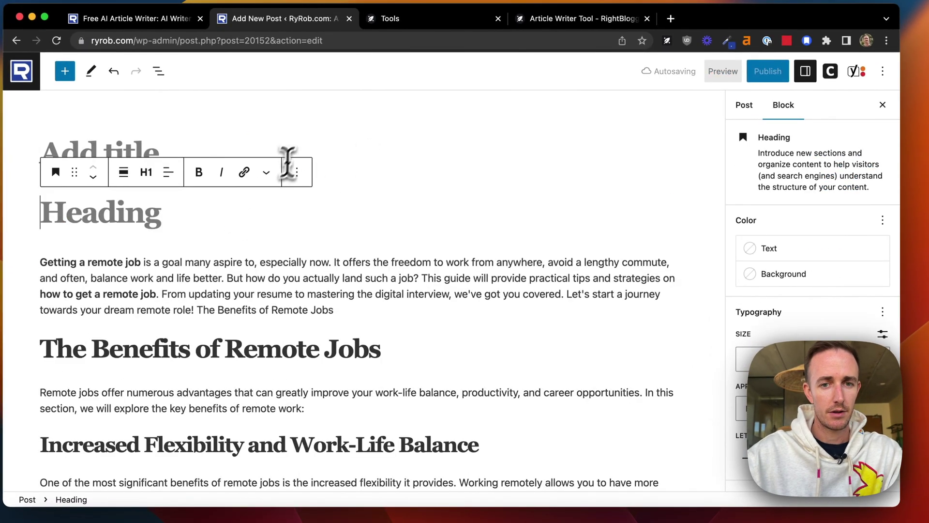
click(304, 147)
key(ctrl+v)
click(174, 246)
key(BackSpace)
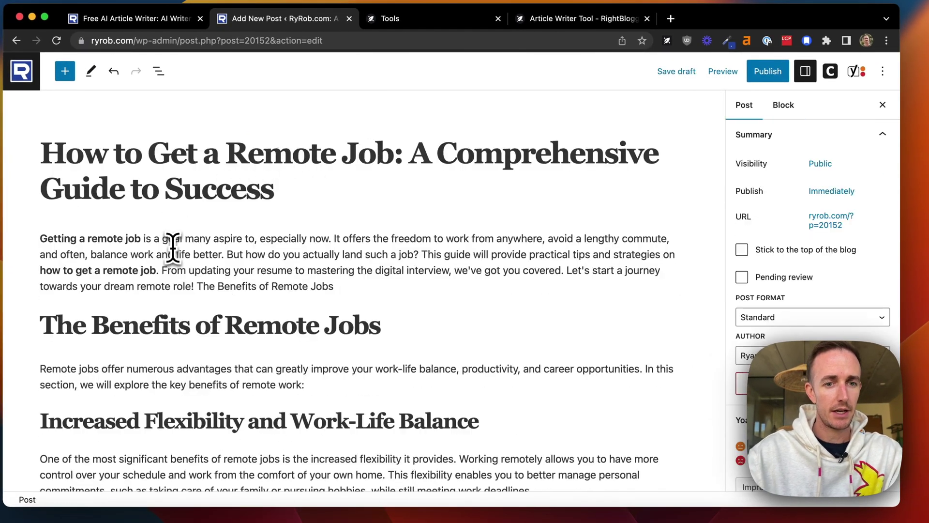
click(444, 256)
scroll(444, 262, down, 2)
scroll(444, 261, down, 2)
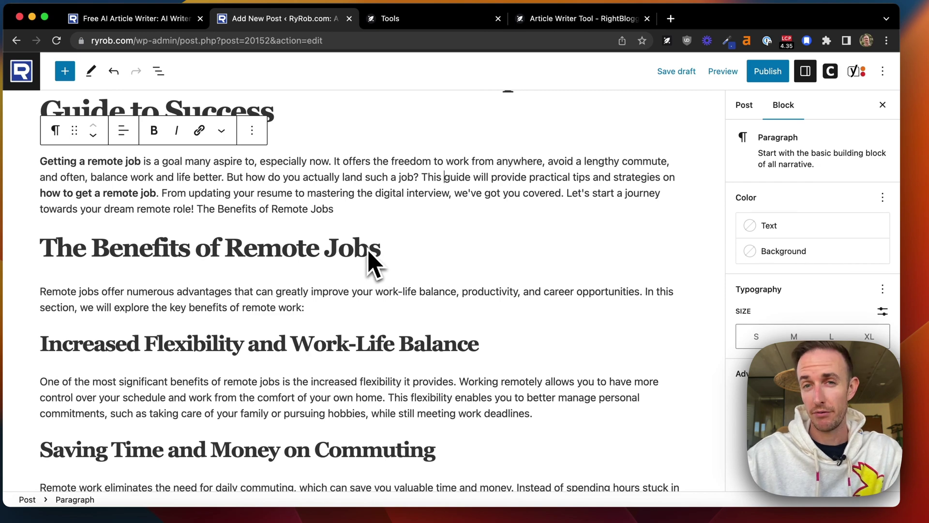
scroll(373, 264, down, 15)
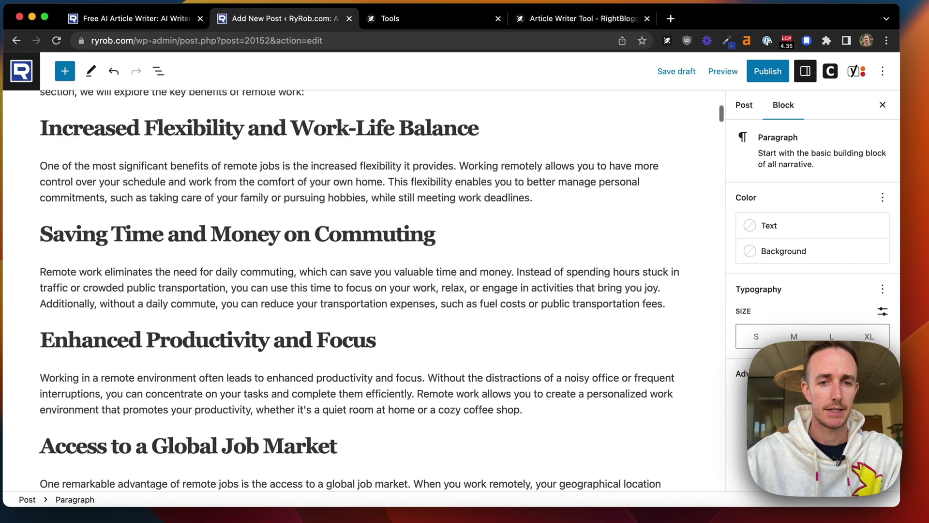
click(265, 205)
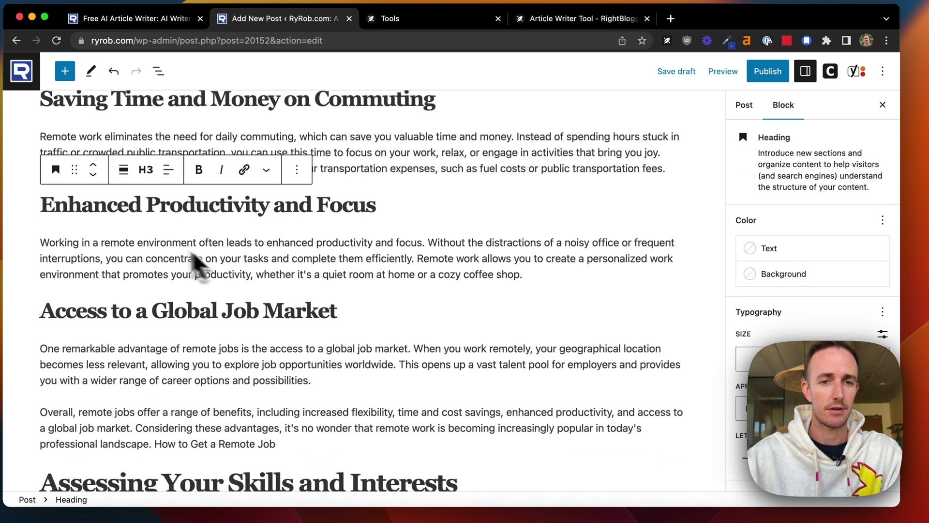
scroll(196, 313, down, 20)
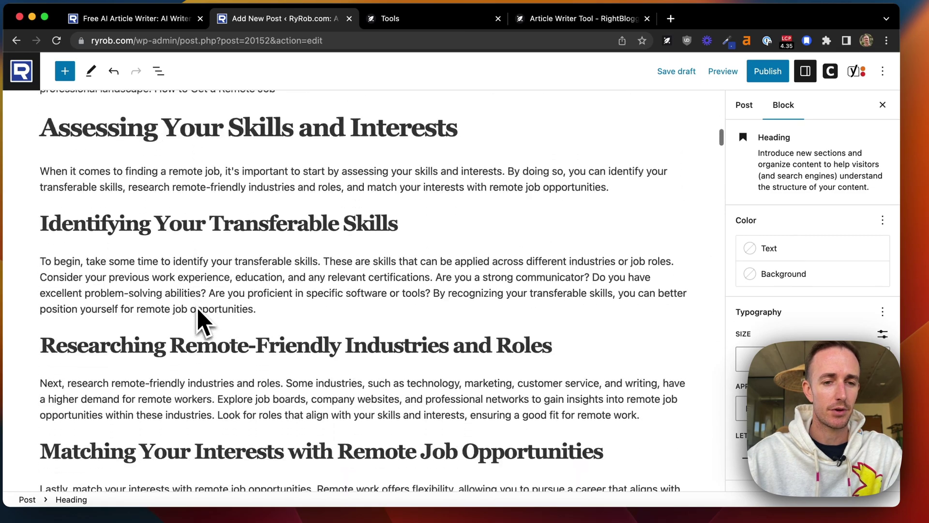
scroll(198, 310, down, 20)
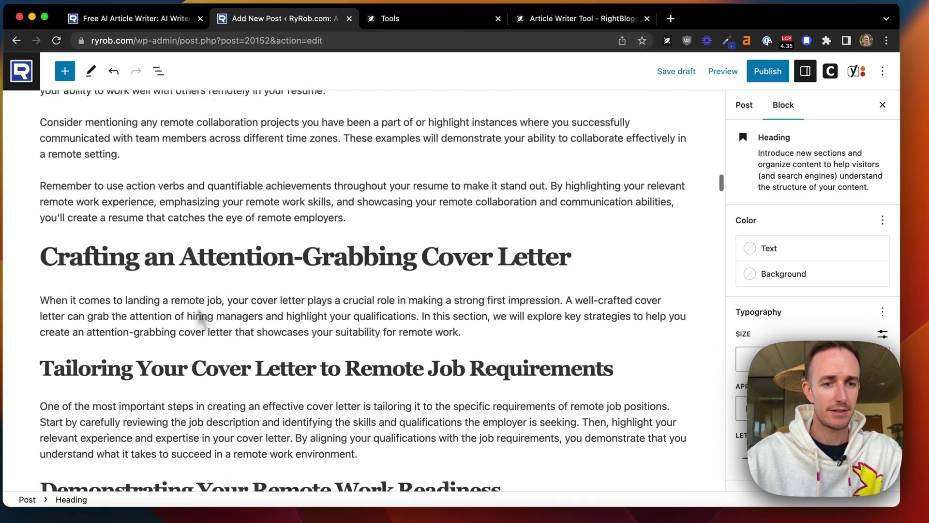
scroll(193, 300, down, 5)
click(163, 235)
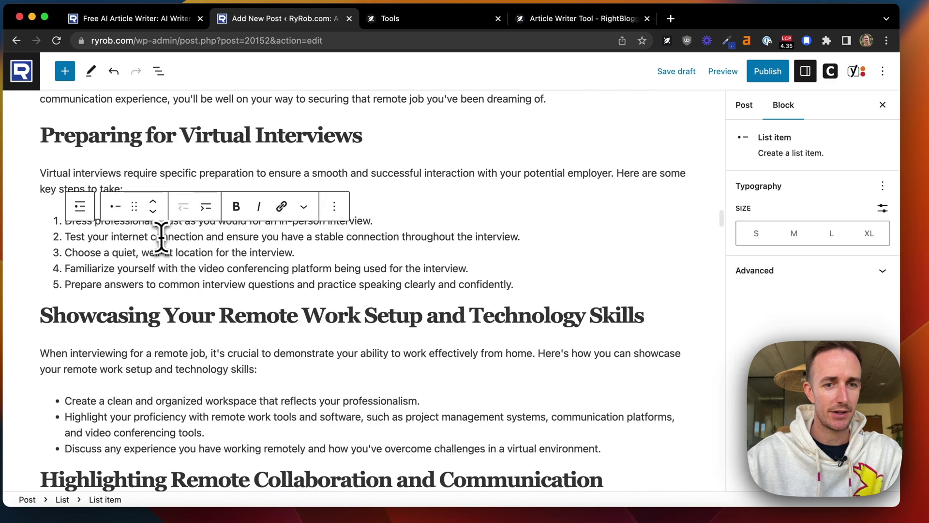
scroll(161, 238, down, 5)
scroll(161, 237, up, 3)
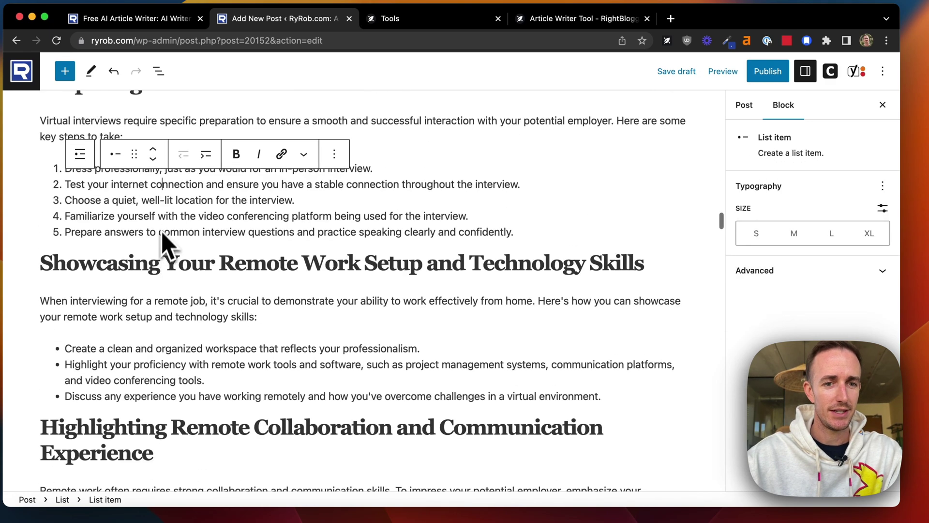
scroll(124, 315, down, 15)
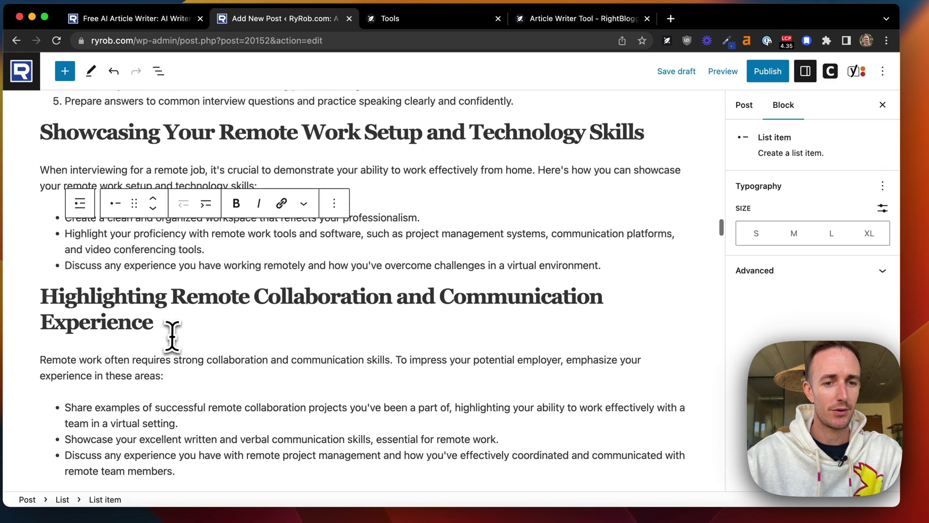
scroll(172, 334, down, 8)
scroll(172, 334, up, 5)
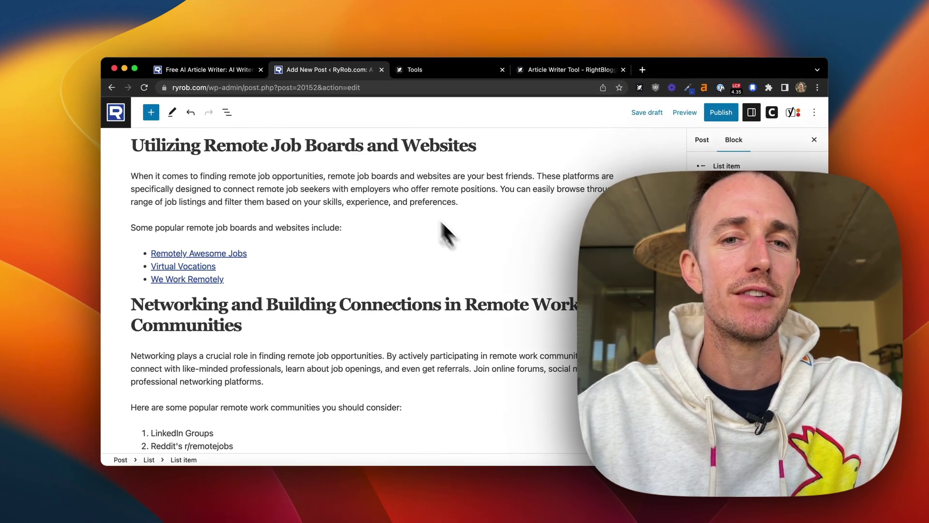
Return to the Free AI Article Writer tab showing its short How to Get a Remote Job article.
click(227, 70)
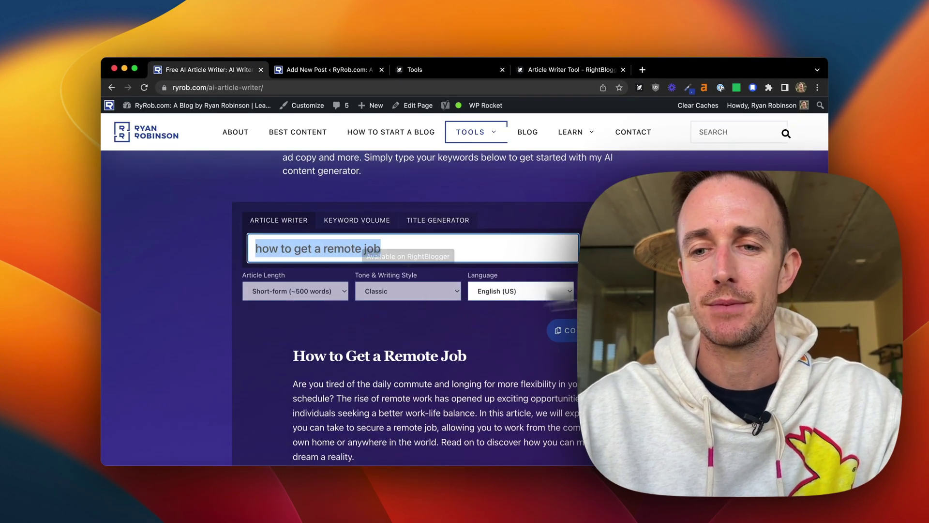
click(310, 167)
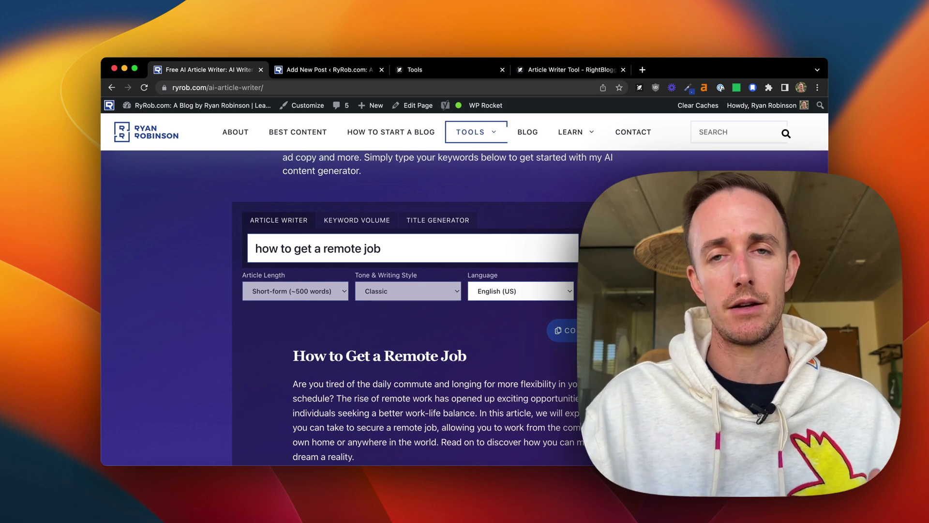
Open RightBlogger's Content Dashboard and select the Creative-tone 'how to get a remote job' Article Writer entry.
click(549, 72)
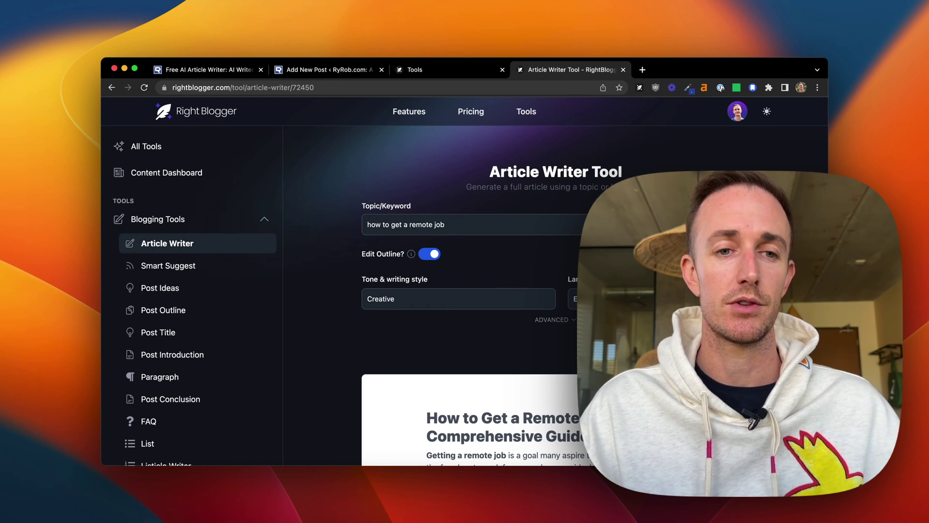
click(166, 179)
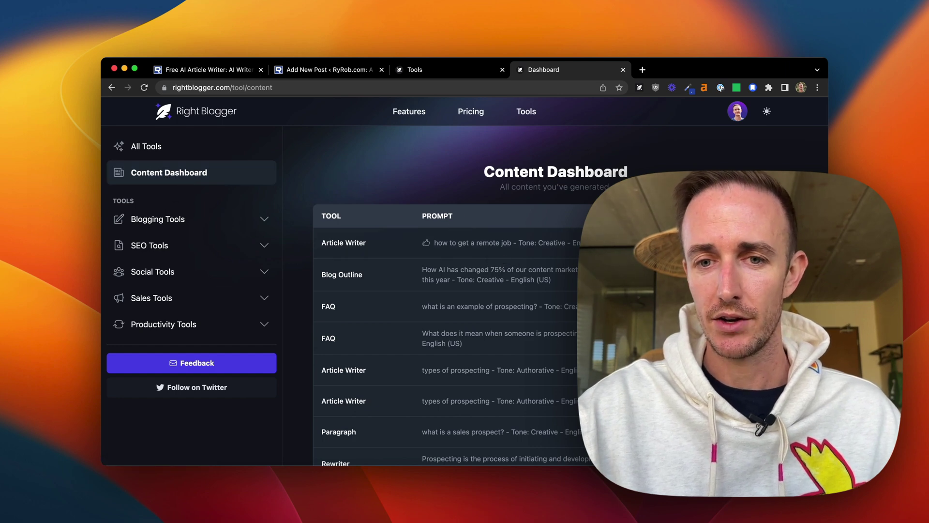
click(460, 308)
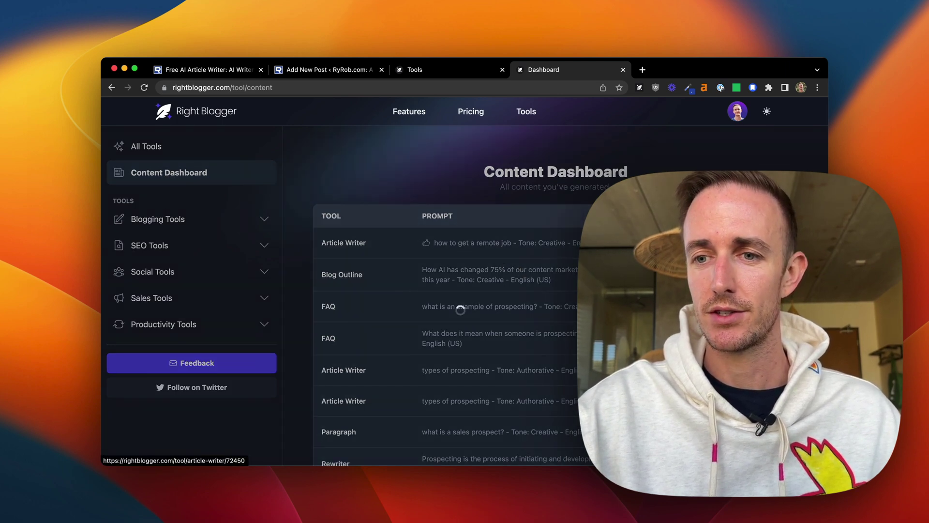